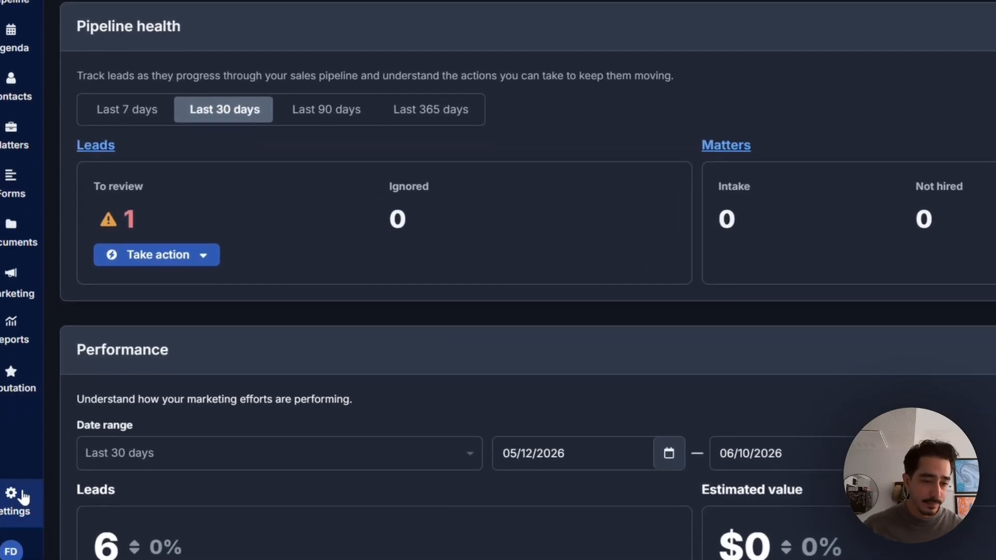
# Copy the lead capture token from Clio Grow's Settings > Integrations page.
pyautogui.click(23, 497)
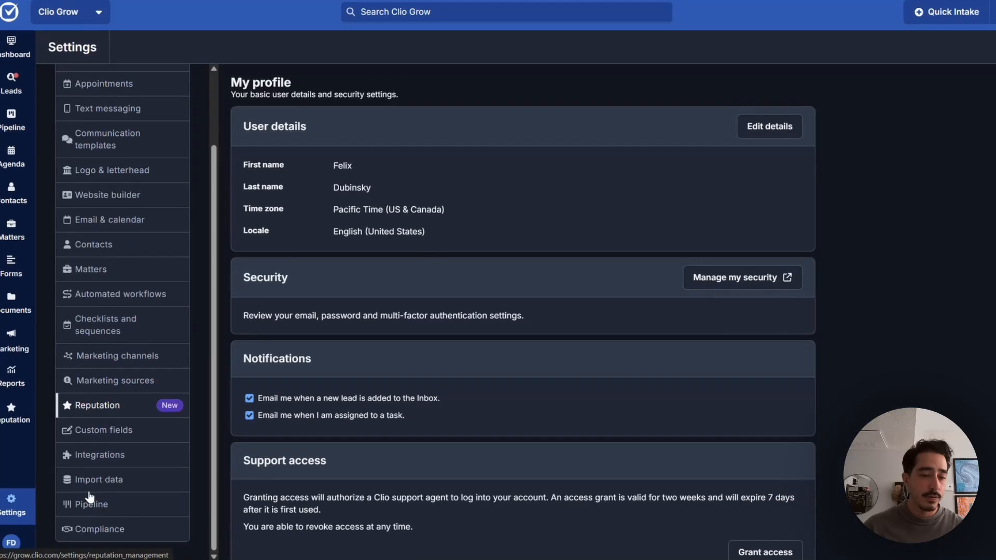
pyautogui.click(99, 454)
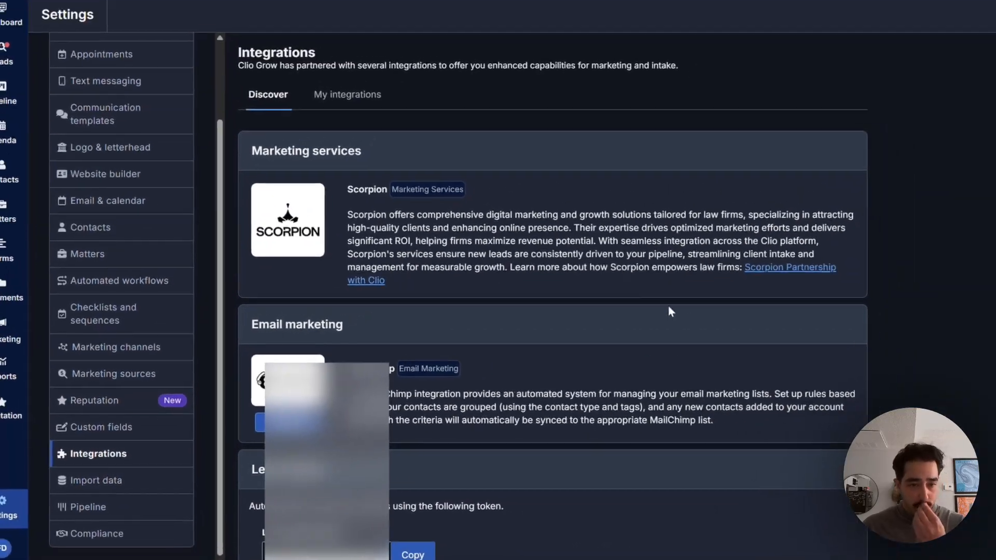
pyautogui.scroll(-3, 770, 357)
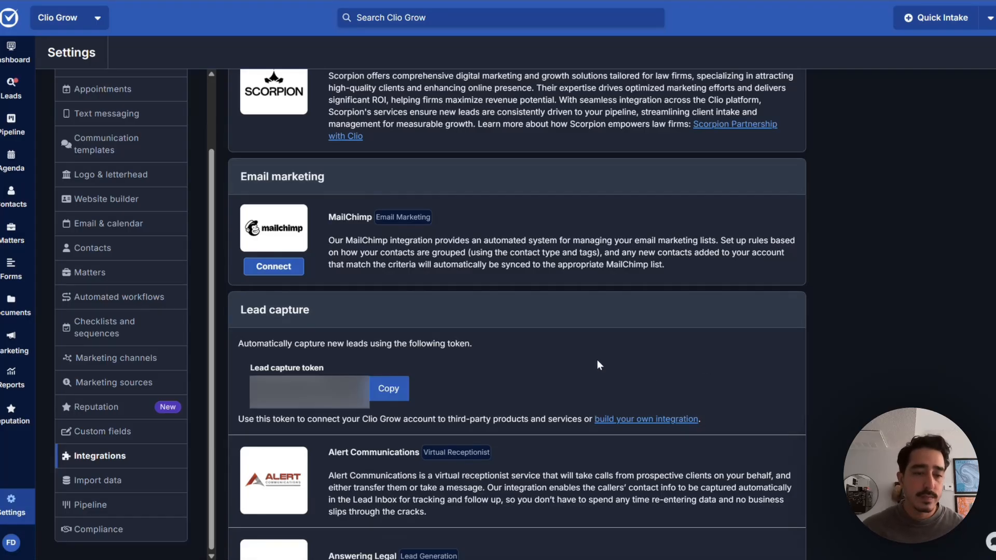
pyautogui.click(390, 394)
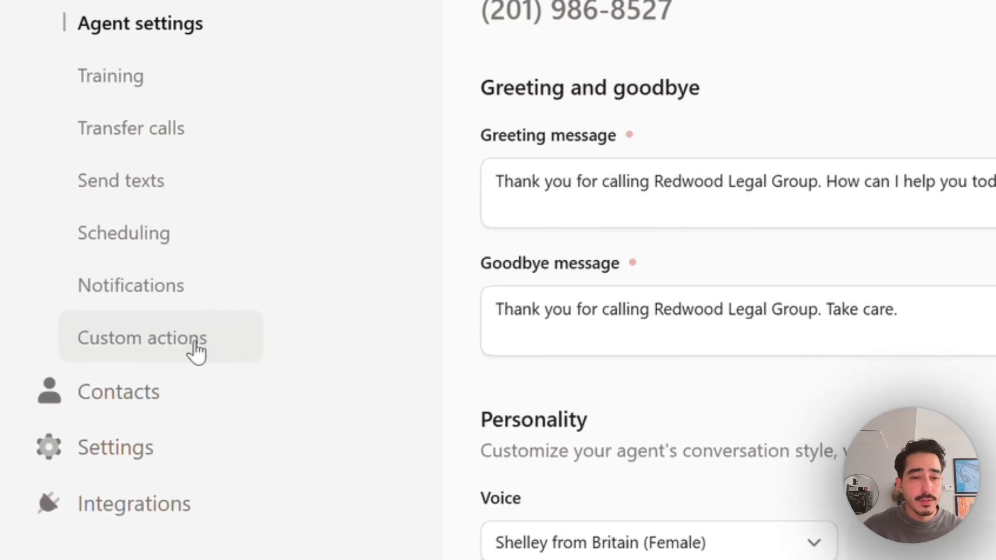
# Add a new after-call custom action named 'Send leads to Clio Grow'.
pyautogui.click(195, 344)
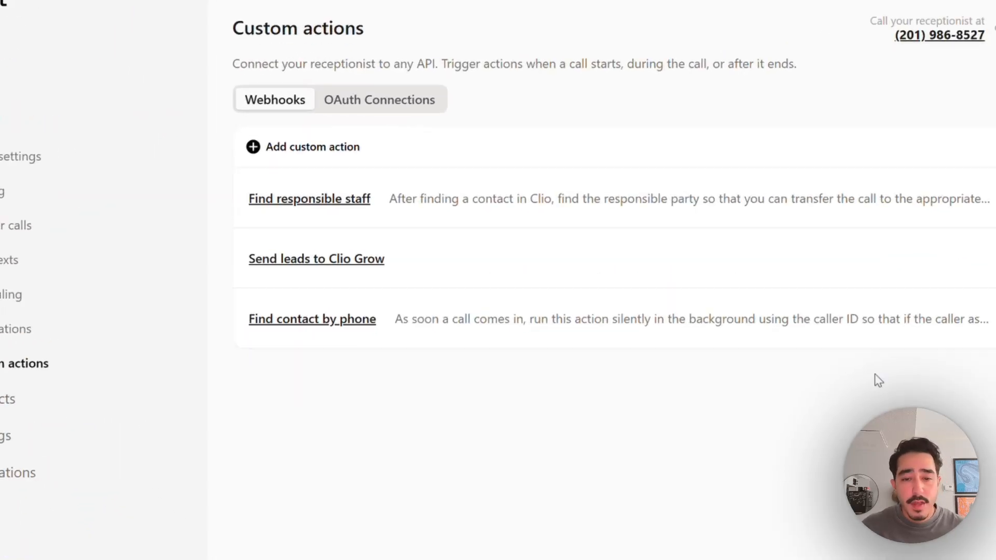
pyautogui.click(298, 156)
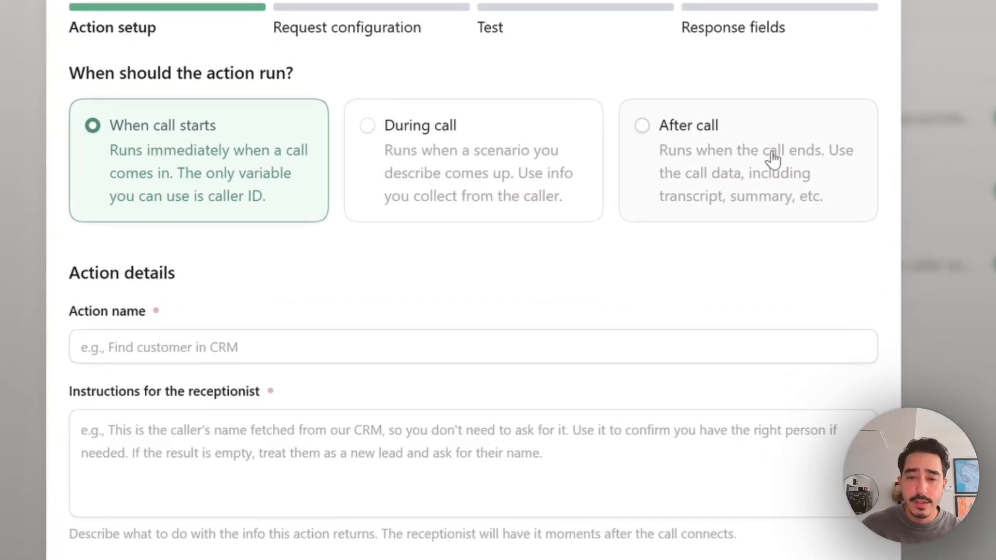
pyautogui.click(773, 158)
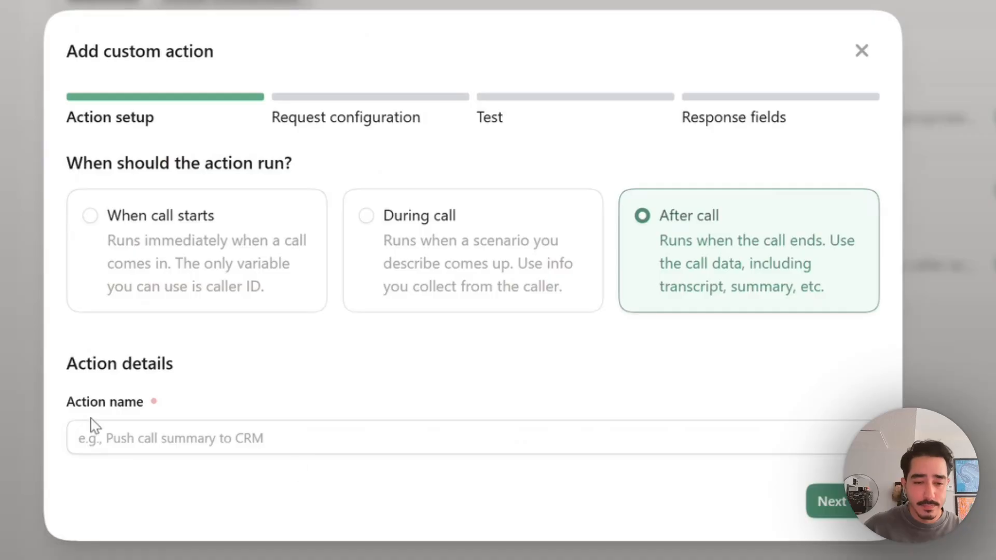
pyautogui.click(129, 441)
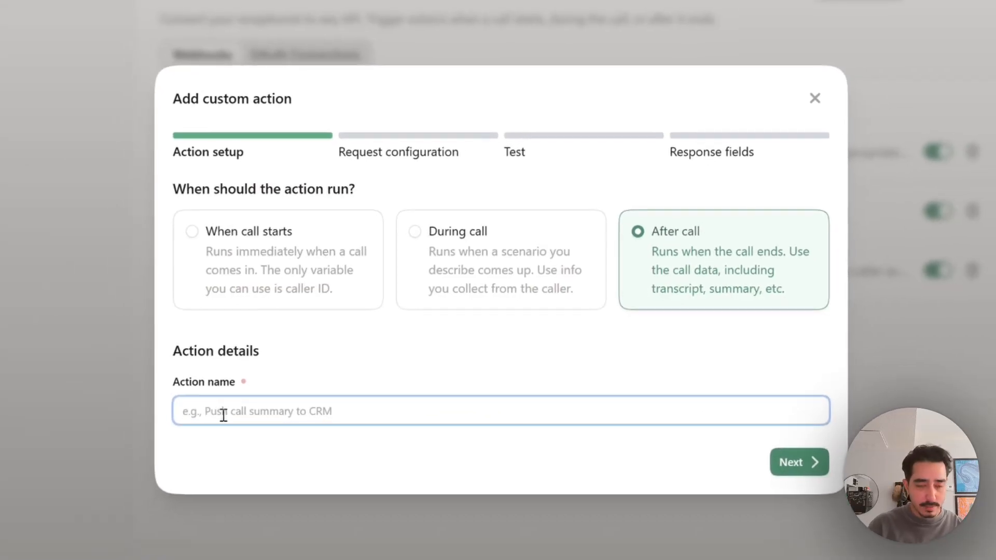
pyautogui.write('Send leads to Clio')
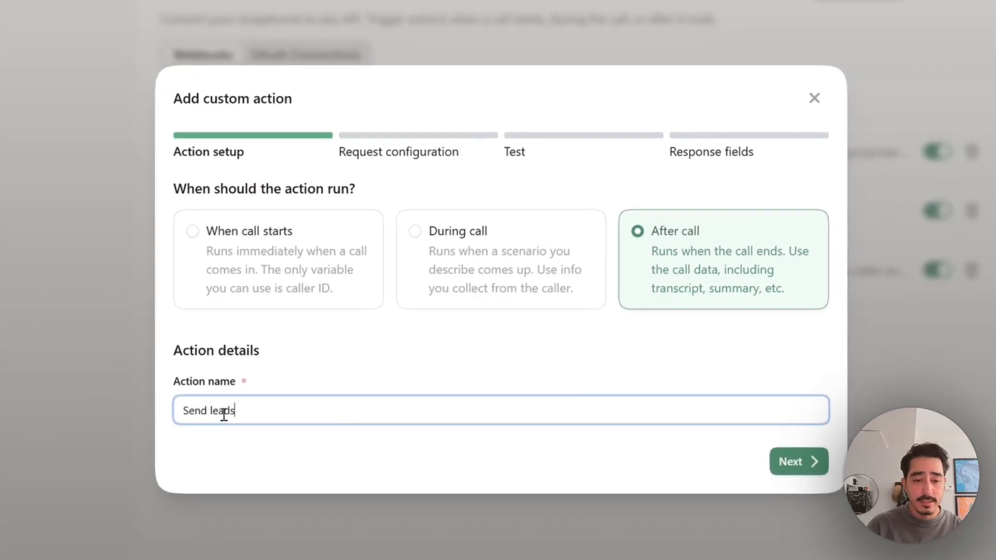
pyautogui.write(' Grow')
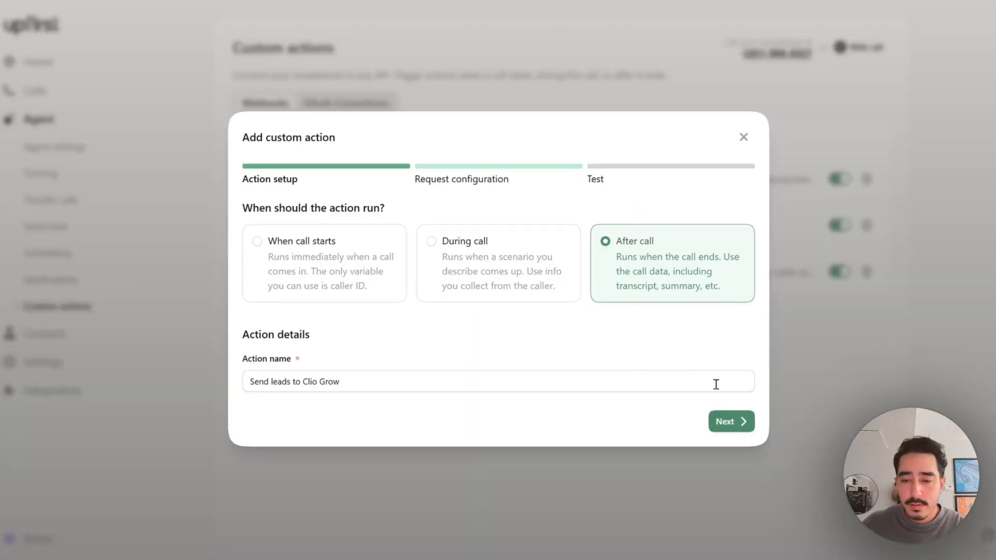
pyautogui.click(740, 421)
pyautogui.scroll(-3, 556, 322)
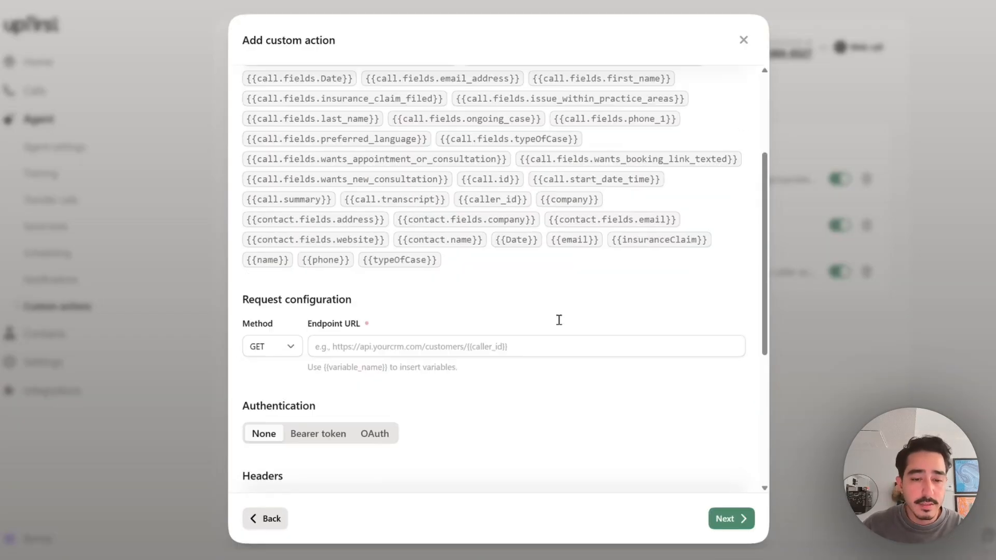
pyautogui.scroll(-3, 574, 231)
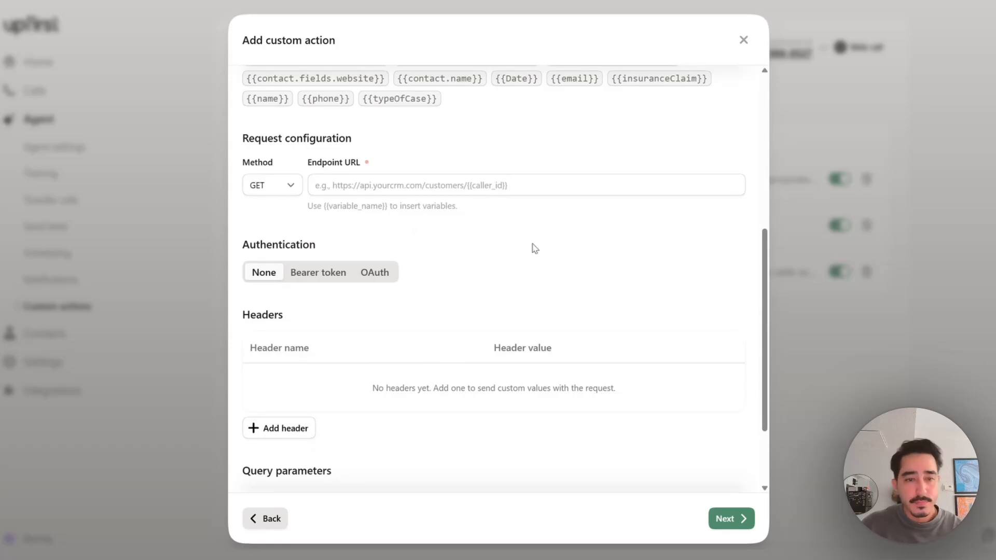
pyautogui.click(290, 186)
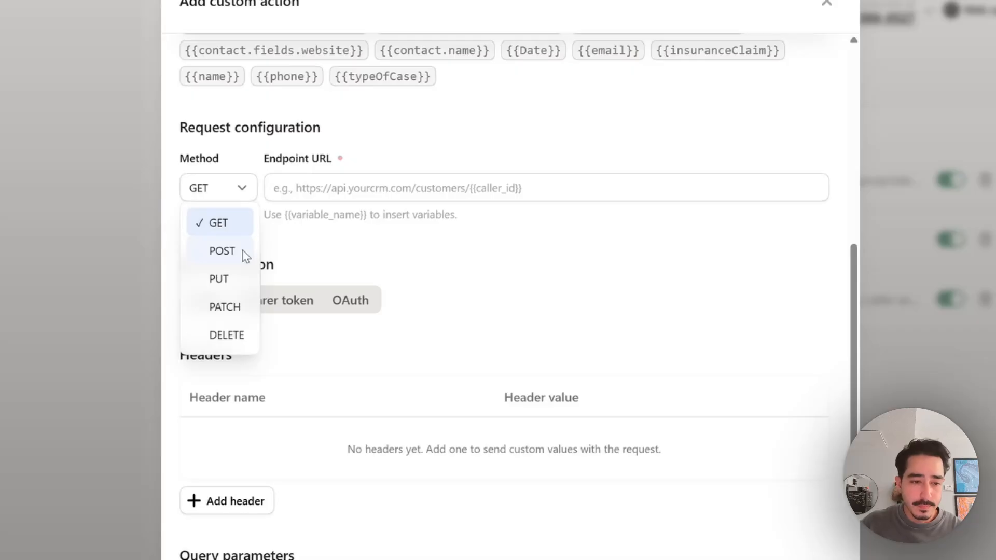
pyautogui.click(245, 254)
pyautogui.click(387, 183)
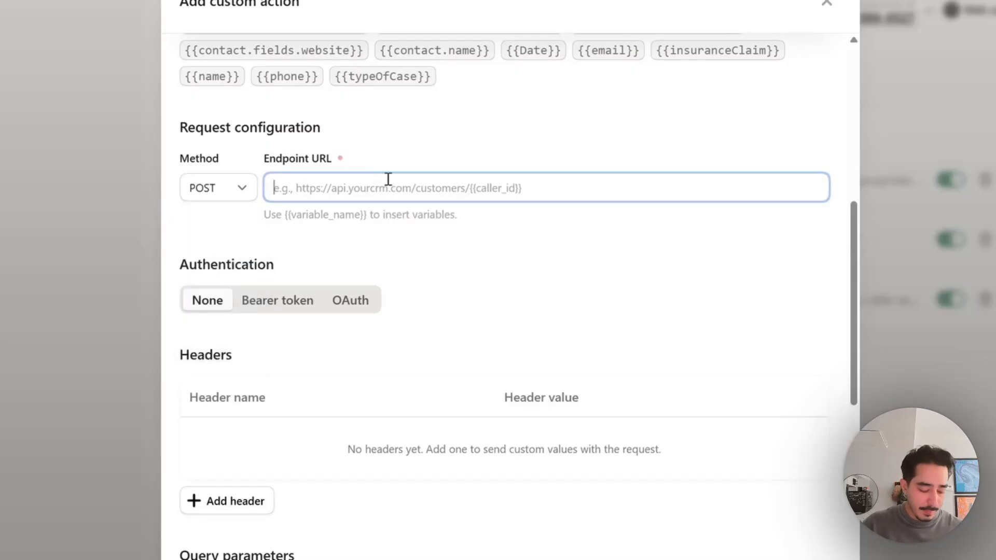
pyautogui.hotkey('ctrl', 'v')
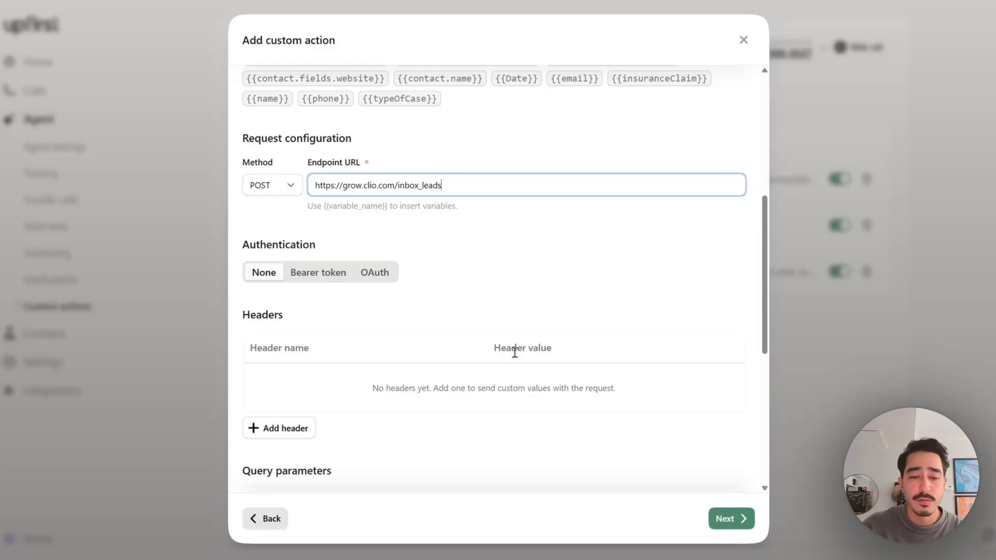
pyautogui.scroll(-3, 490, 296)
pyautogui.scroll(3, 414, 343)
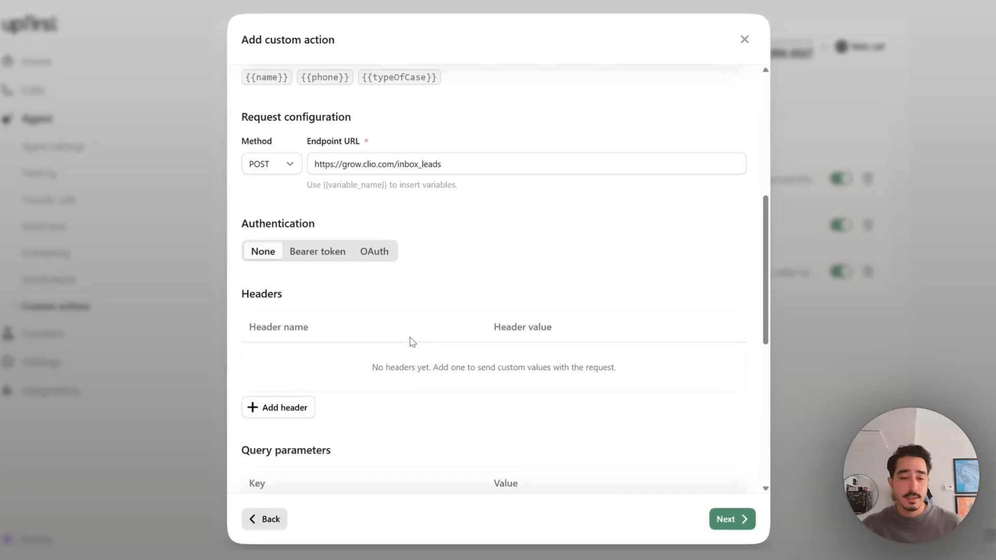
pyautogui.scroll(-6, 451, 334)
# Paste the JSON lead payload into the request Body, then close the unfinished custom action.
pyautogui.click(306, 356)
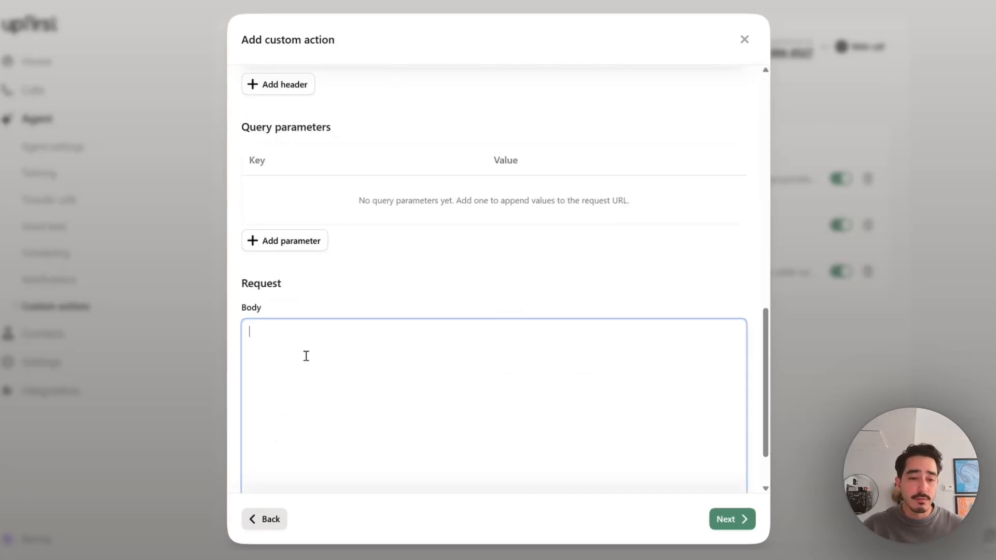
pyautogui.scroll(-2, 287, 366)
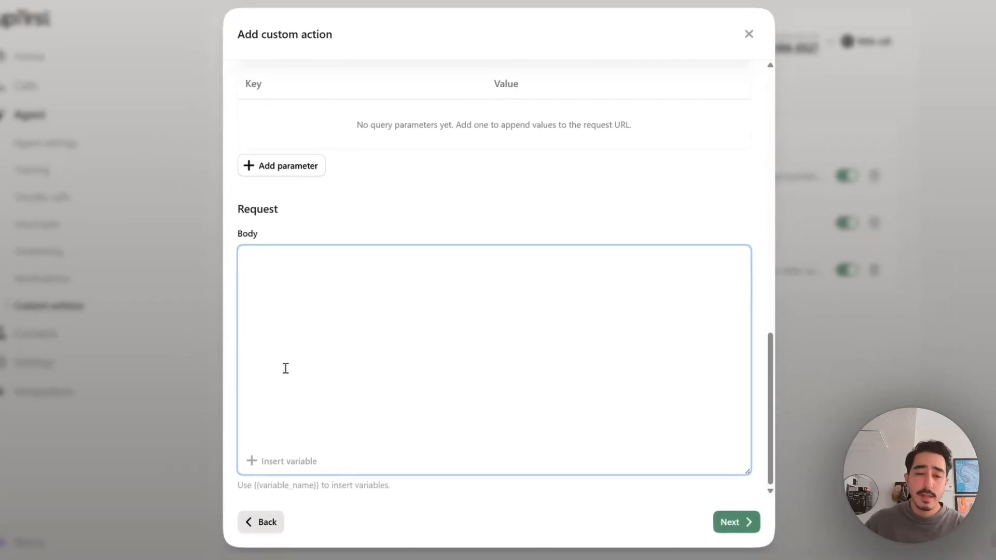
pyautogui.hotkey('ctrl', 'v')
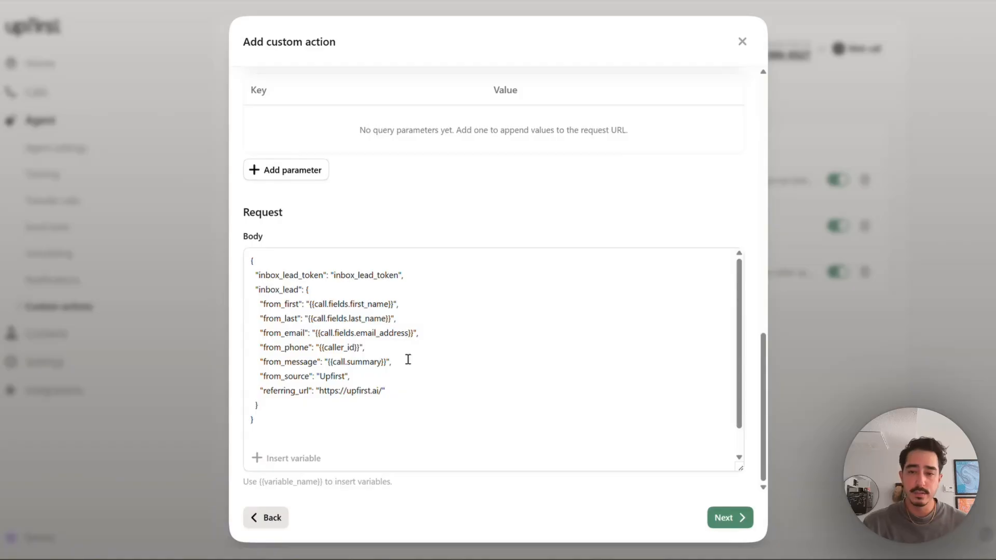
pyautogui.scroll(3, 434, 345)
pyautogui.scroll(-3, 436, 343)
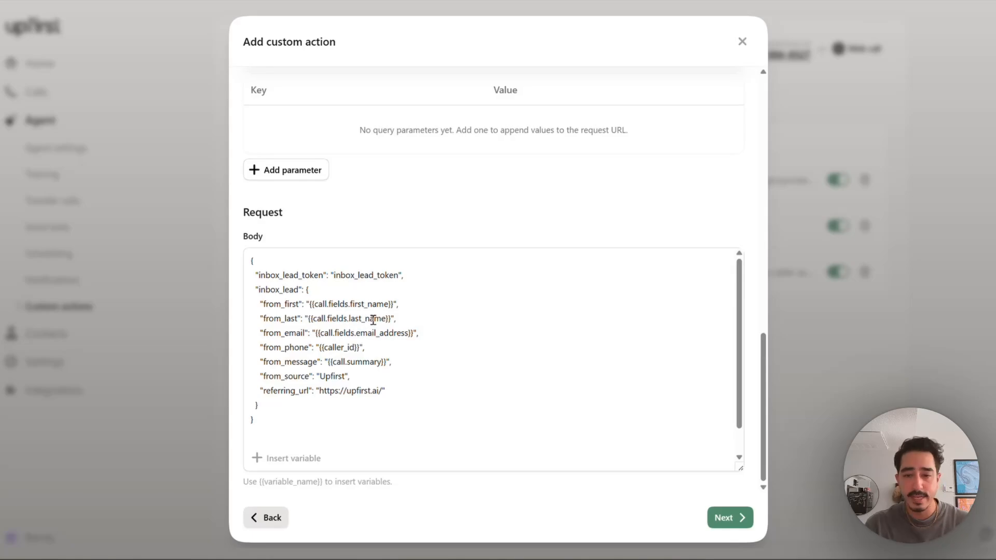
pyautogui.click(742, 41)
# Discard the unsaved action and add a 'First name' call field described as 'Caller's first name'.
pyautogui.click(634, 317)
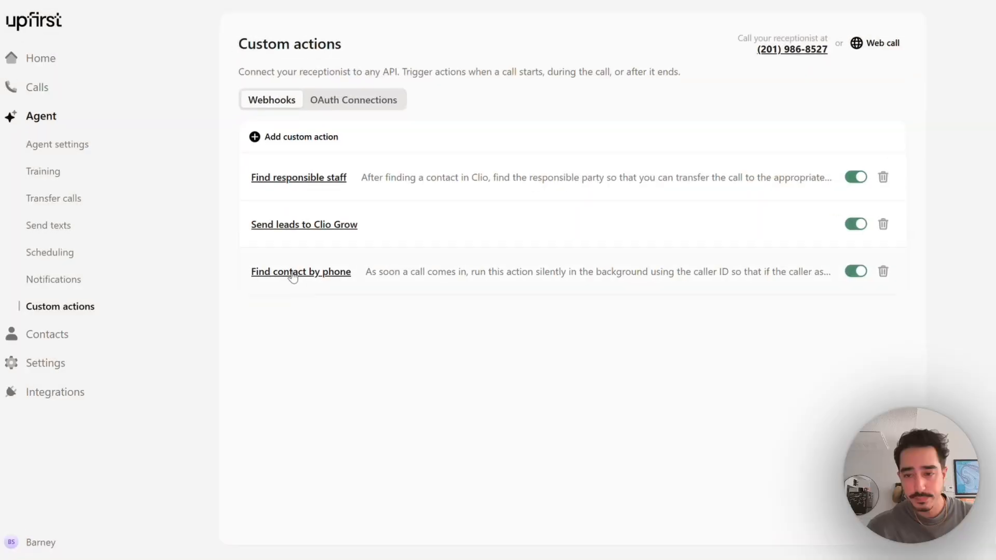
pyautogui.click(60, 362)
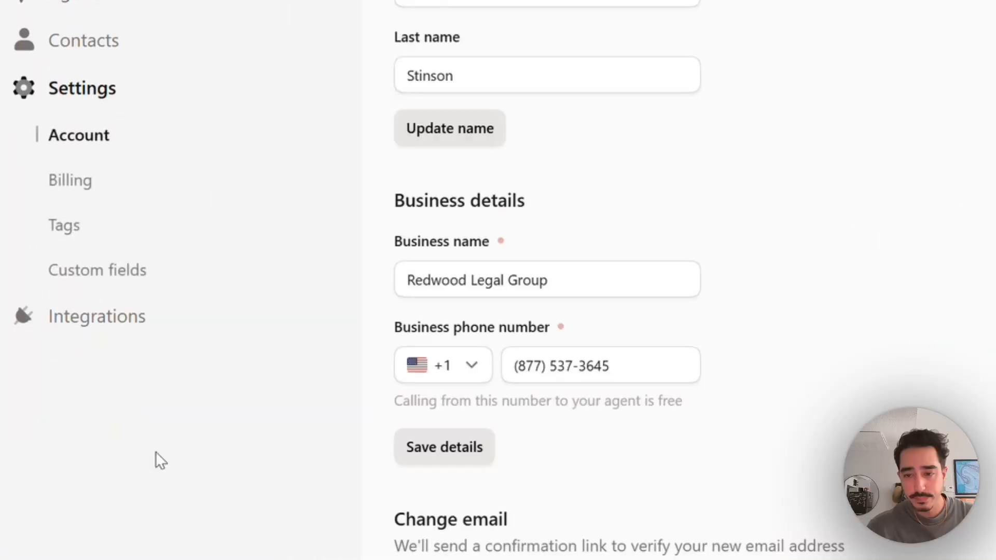
pyautogui.click(120, 384)
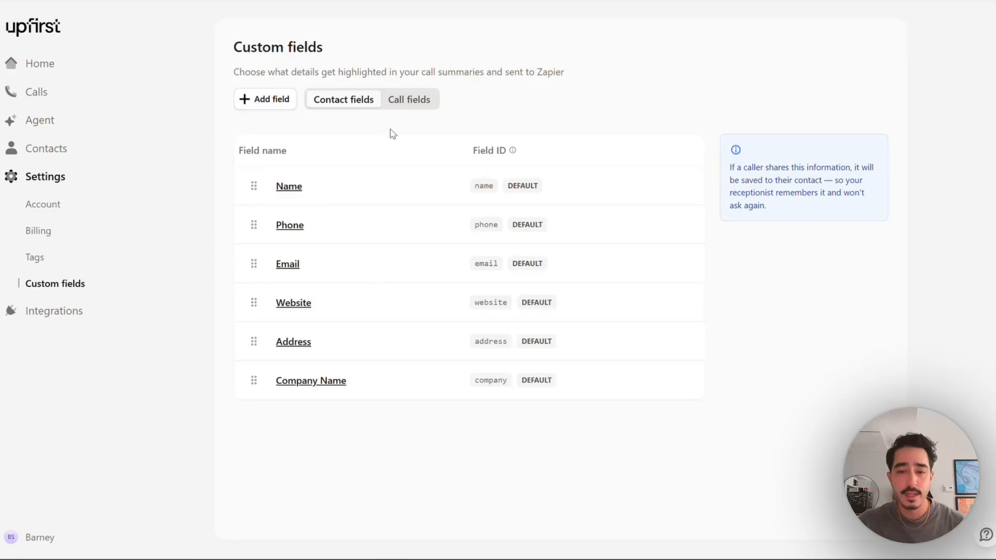
pyautogui.click(398, 101)
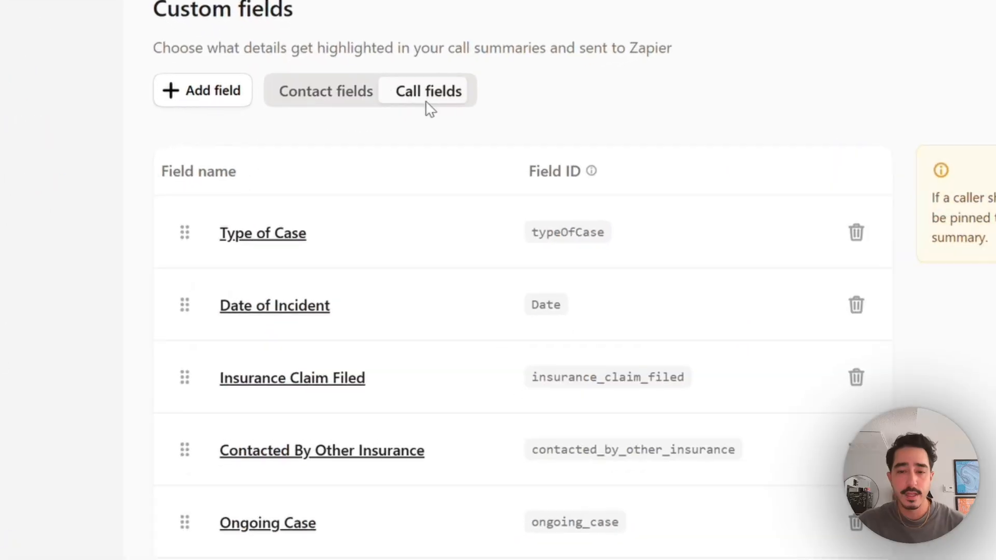
pyautogui.click(207, 89)
pyautogui.click(415, 311)
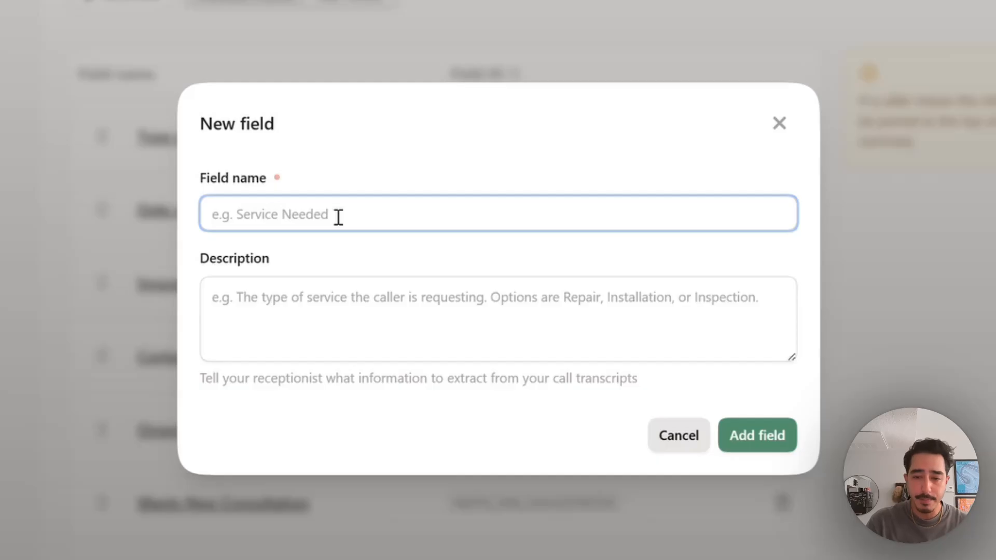
pyautogui.write('First name')
pyautogui.press('Tab')
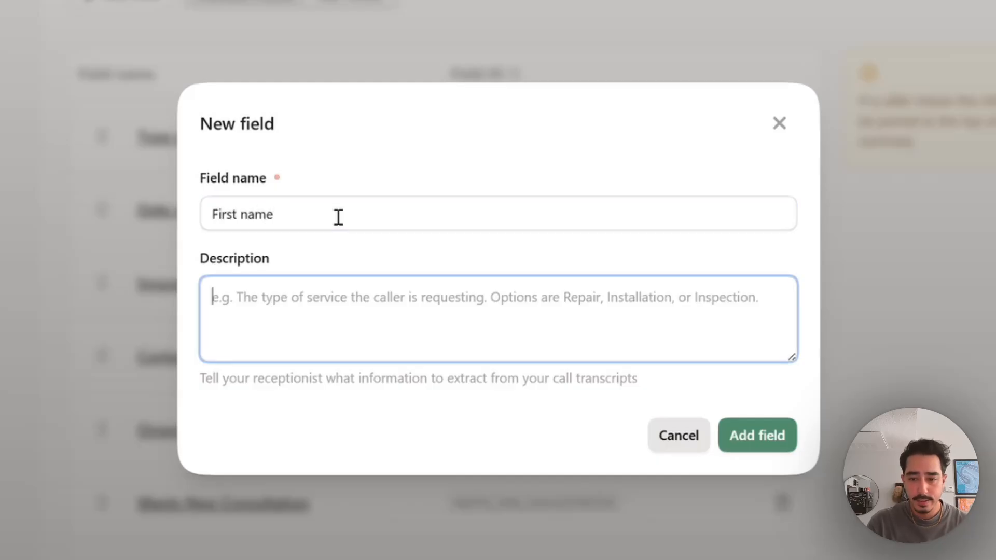
pyautogui.write("Caller's first nam")
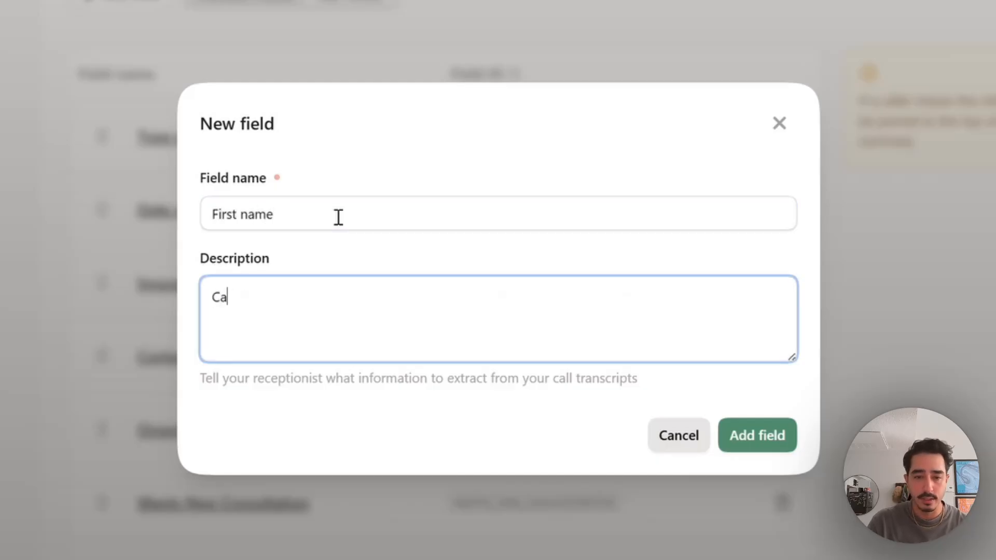
pyautogui.write('e')
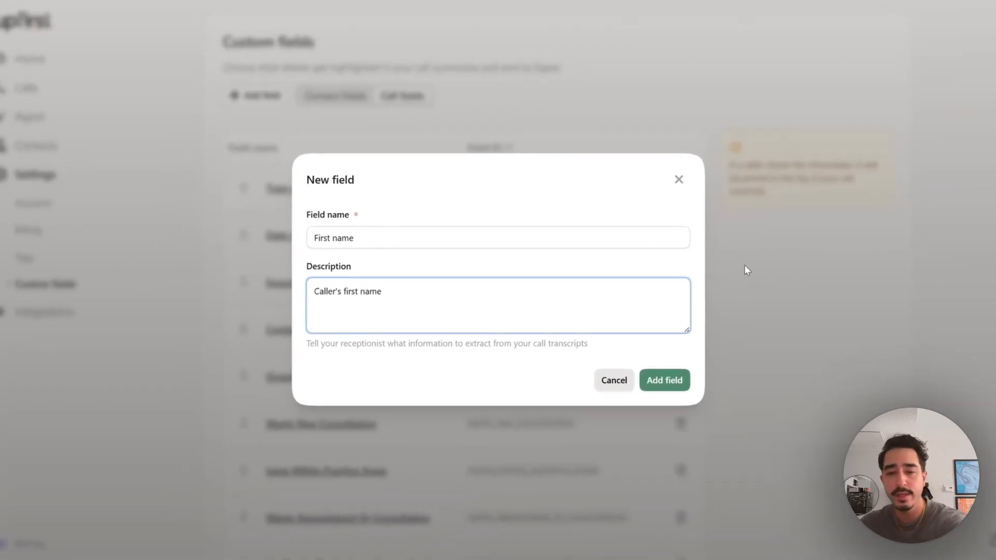
pyautogui.click(654, 380)
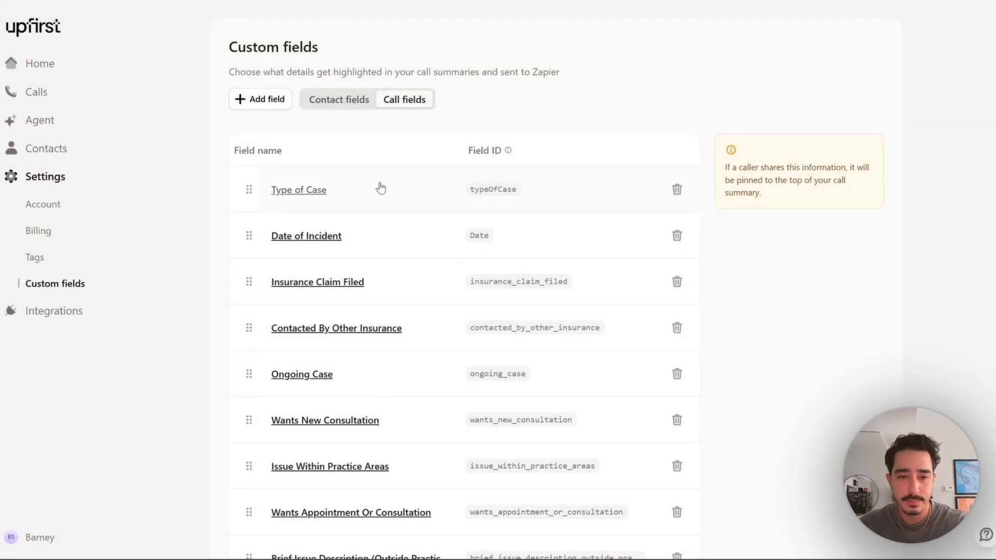
# Add a 'Last name' call field described as 'caller's last name.'.
pyautogui.click(283, 100)
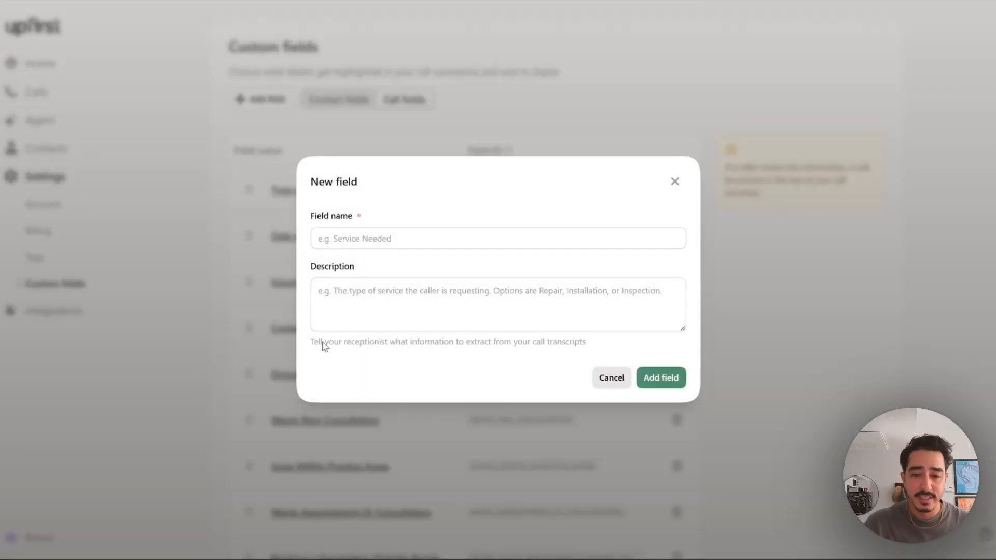
pyautogui.click(358, 235)
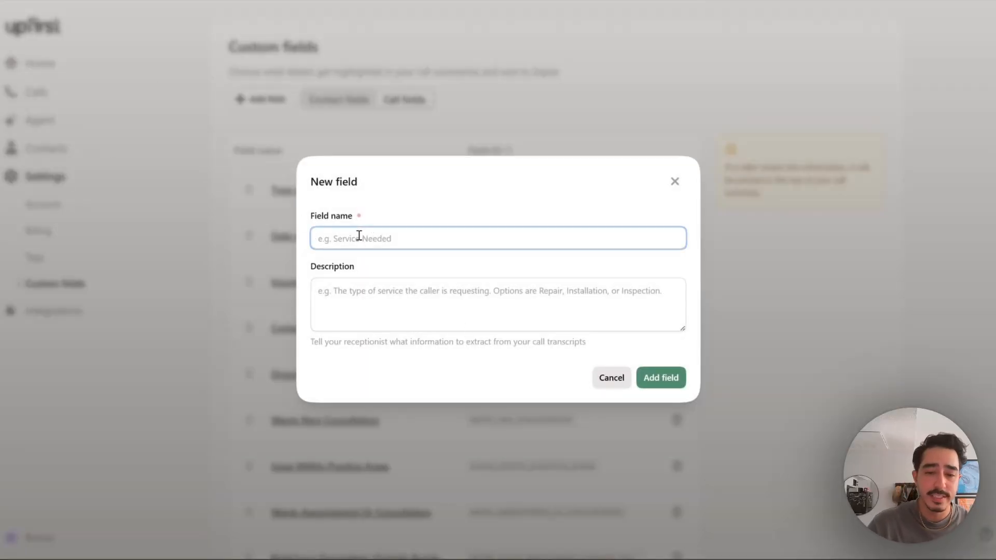
pyautogui.write('Last name')
pyautogui.press('Tab')
pyautogui.write('cal')
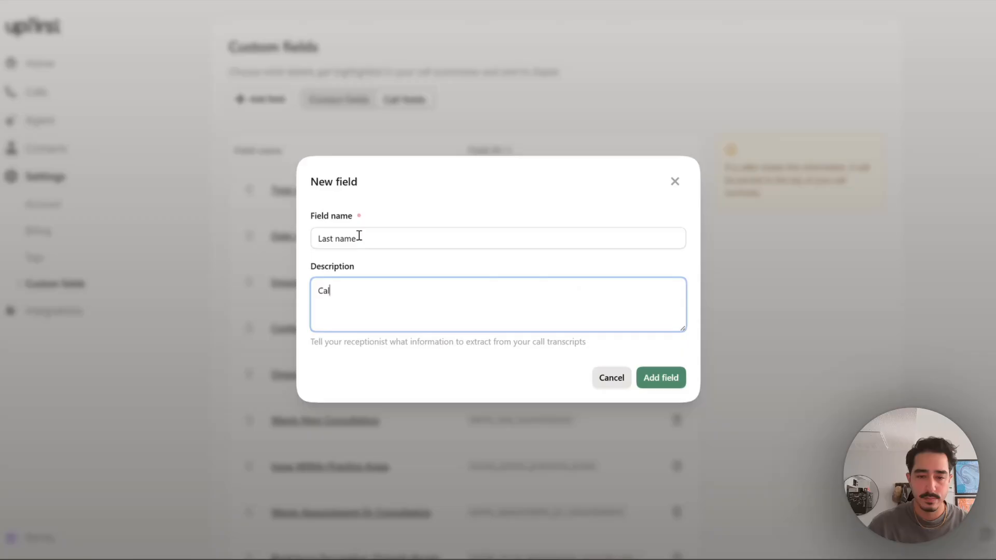
pyautogui.write("ler's last name.")
pyautogui.click(676, 386)
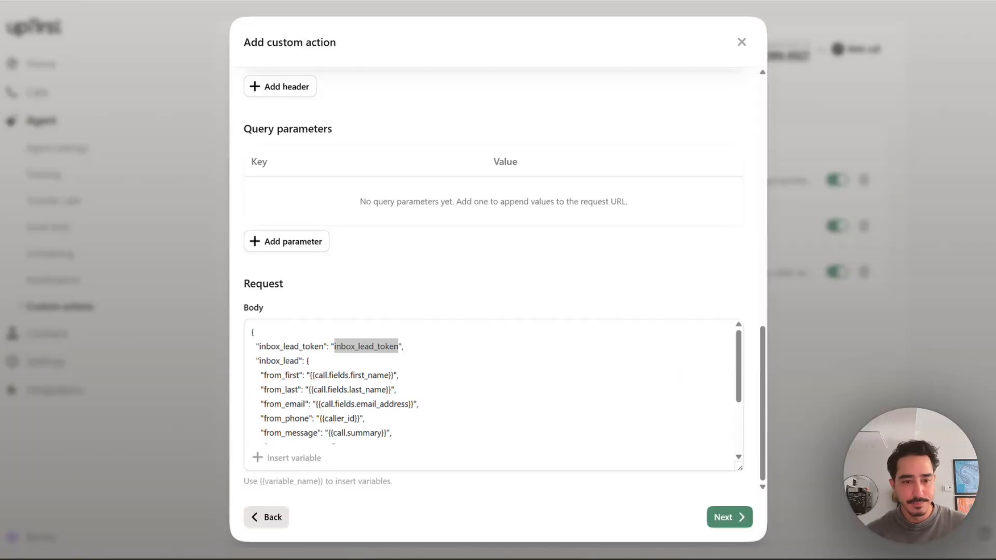
# Select the inbox_lead_token placeholder in the request Body to replace it with the lead token.
pyautogui.click(361, 347)
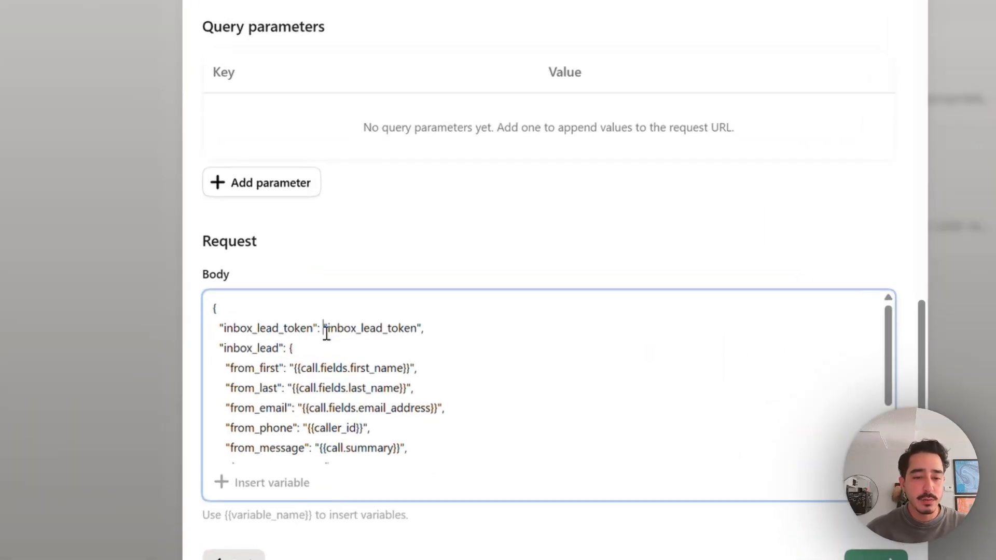
pyautogui.moveTo(332, 351); pyautogui.dragTo(369, 349)
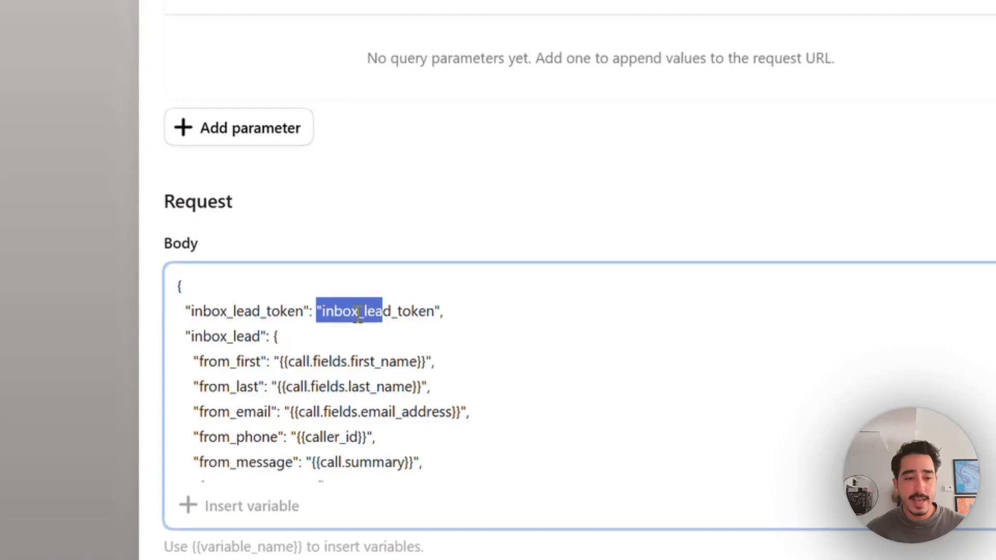
pyautogui.click(346, 348)
pyautogui.moveTo(324, 317); pyautogui.dragTo(433, 324)
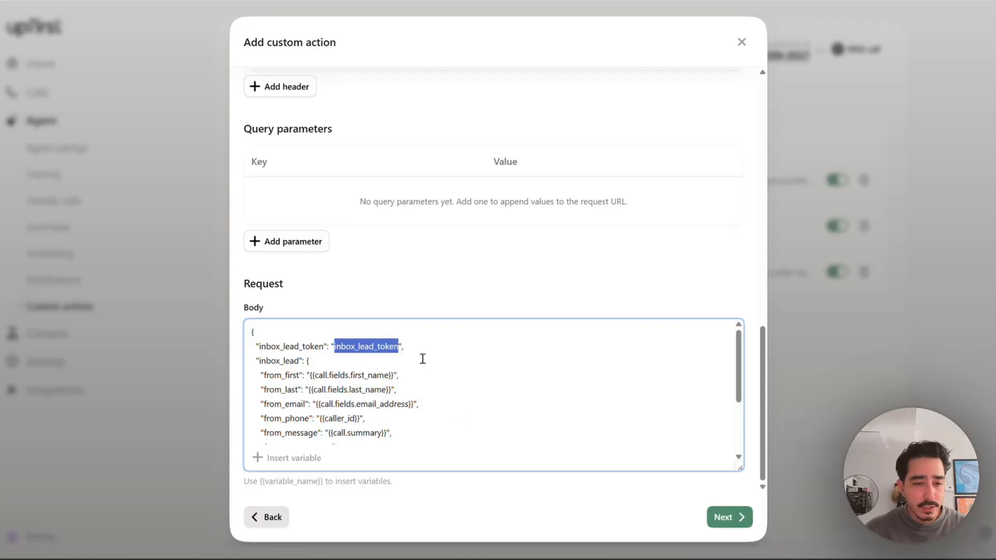
pyautogui.click(360, 423)
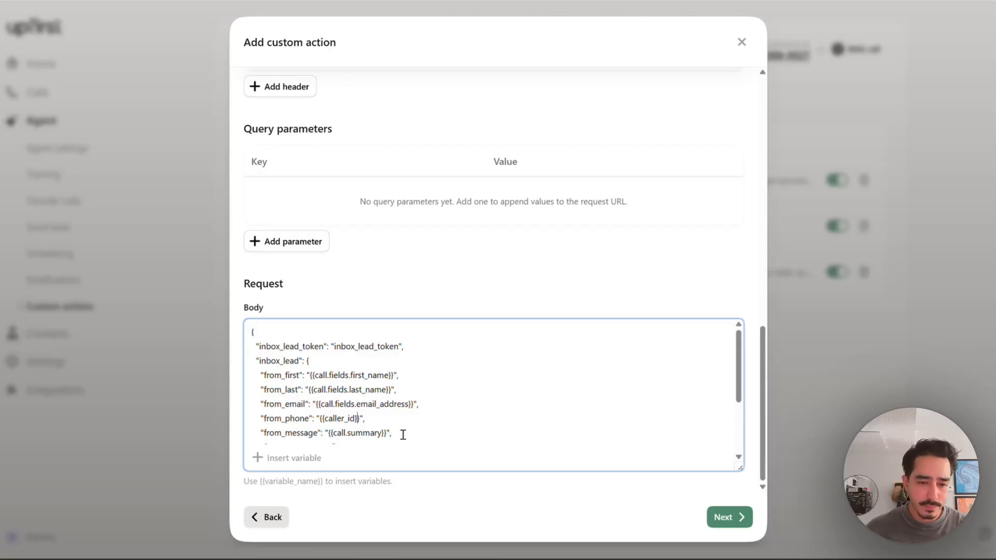
pyautogui.scroll(-3, 289, 434)
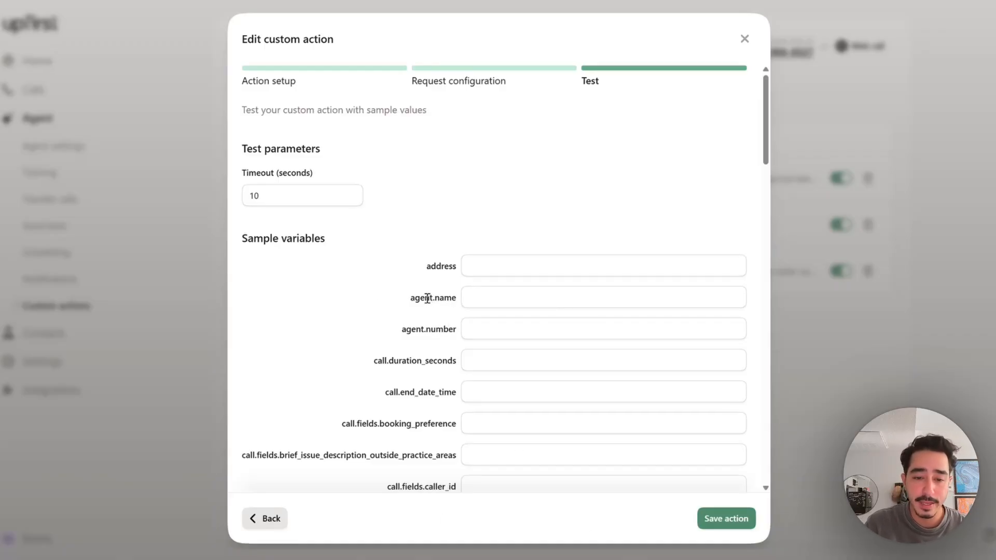
# Enter a sample first name and last name in the test's sample variables.
pyautogui.scroll(-3, 493, 305)
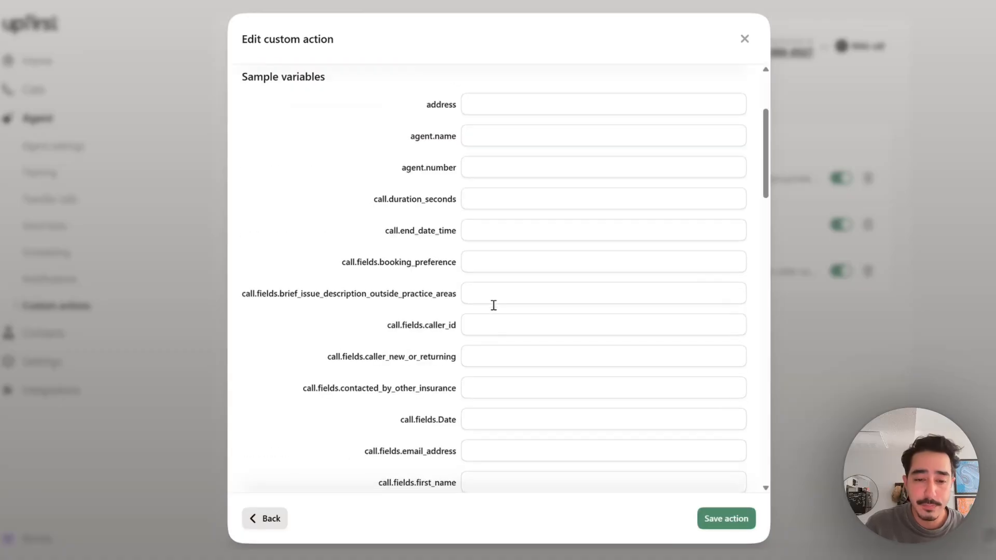
pyautogui.scroll(-3, 487, 258)
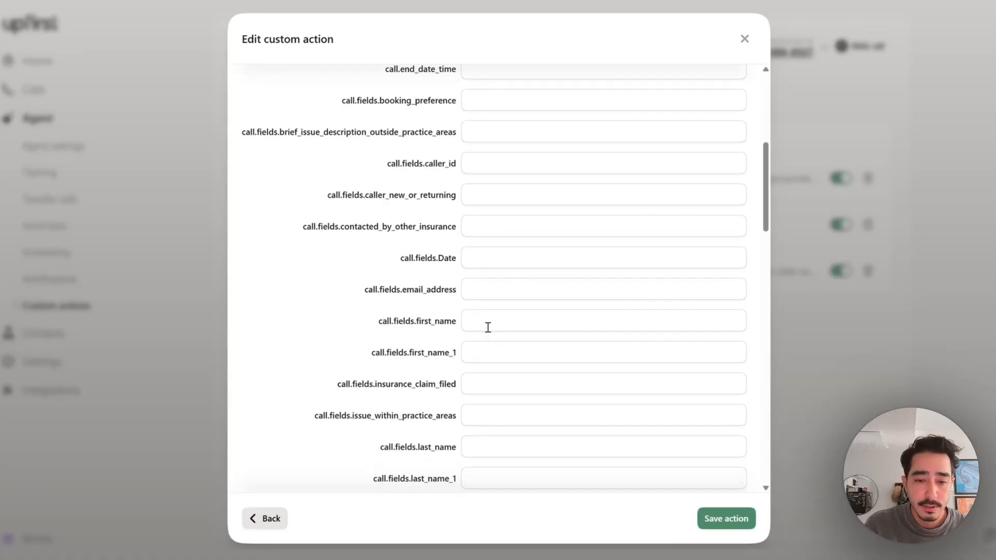
pyautogui.click(488, 327)
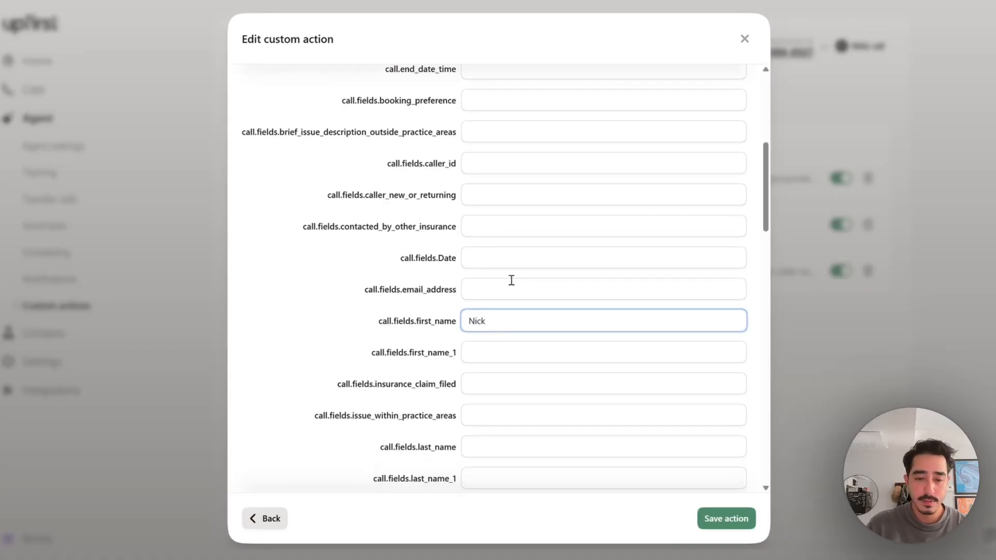
pyautogui.click(505, 447)
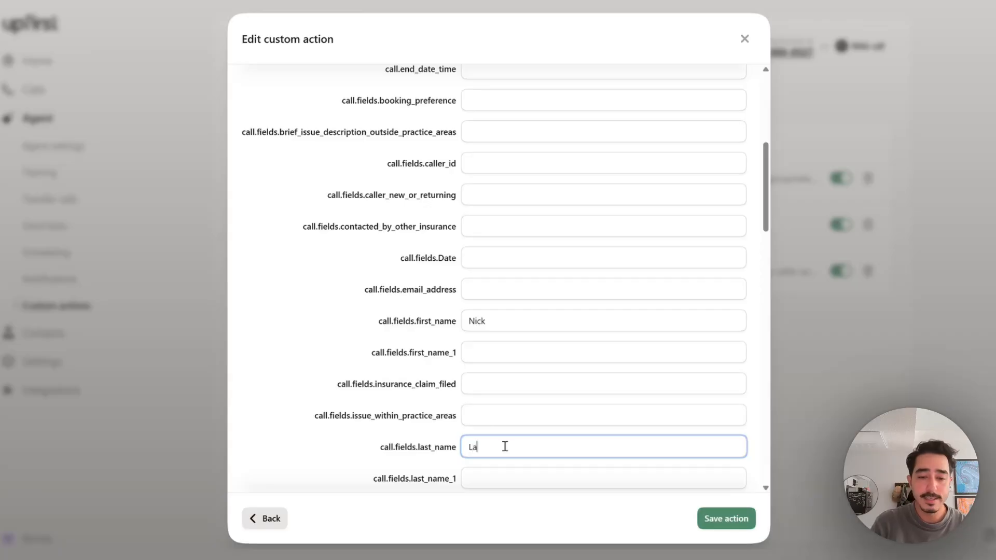
pyautogui.scroll(-6, 545, 363)
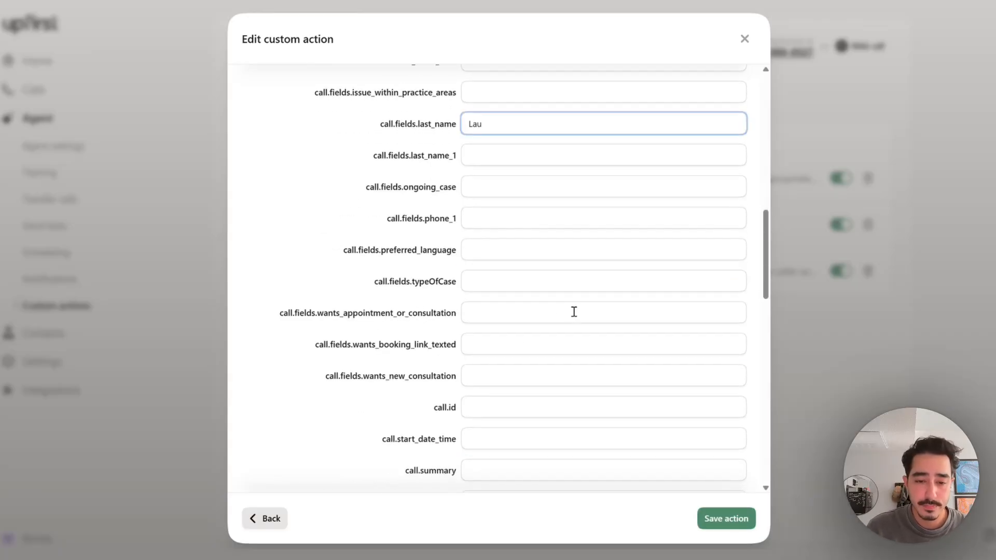
pyautogui.scroll(-3, 574, 312)
# Fill in a sample caller phone number and a sample e-mail address.
pyautogui.click(490, 372)
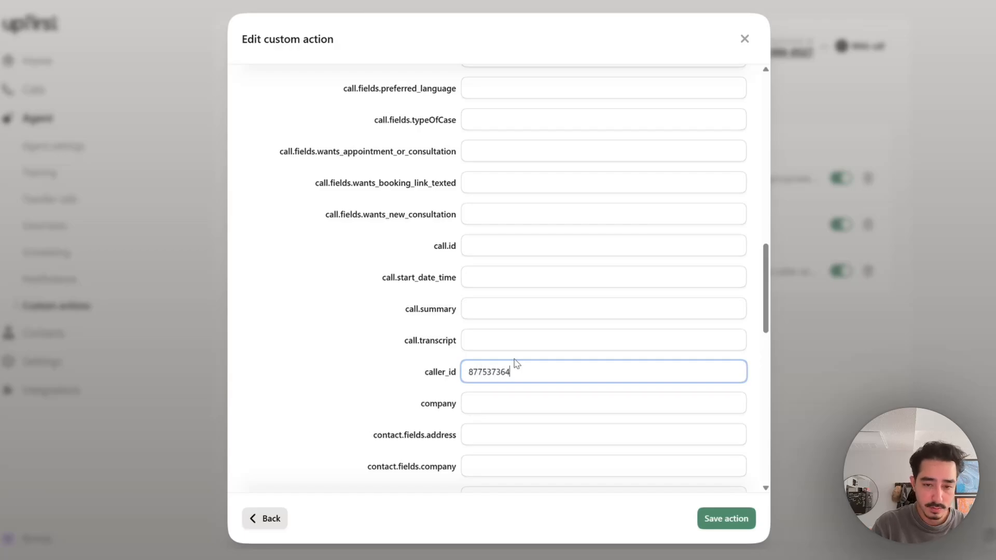
pyautogui.scroll(-3, 505, 247)
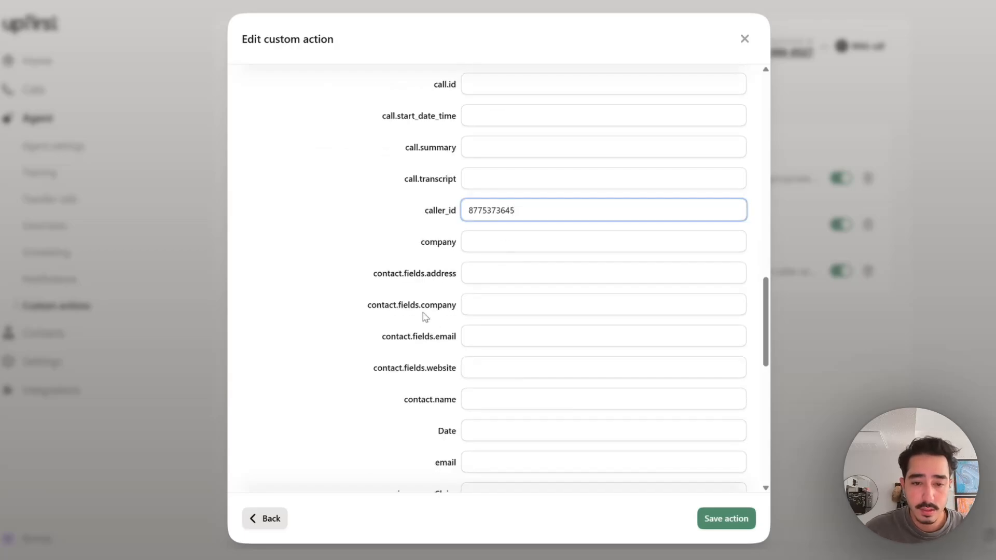
pyautogui.scroll(-3, 362, 231)
pyautogui.scroll(15, 480, 236)
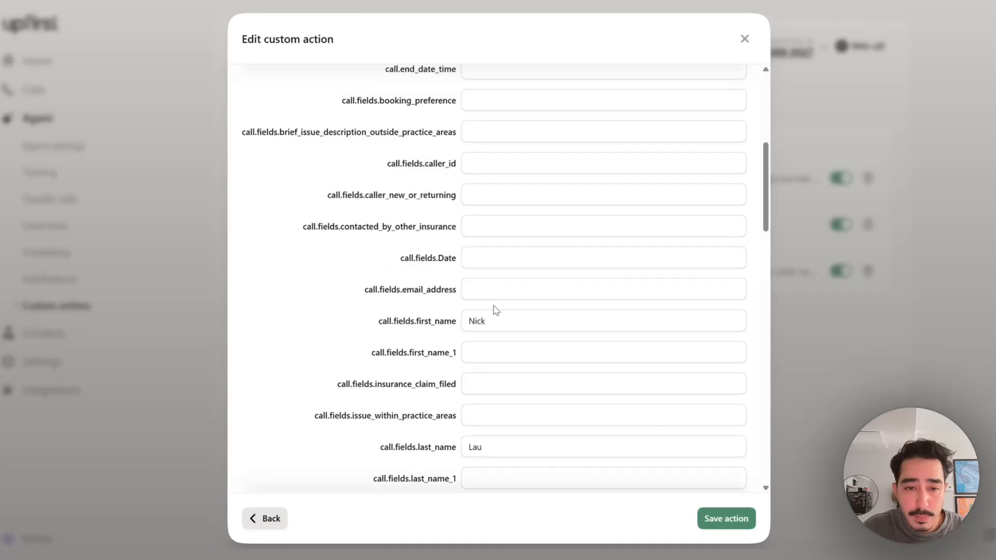
pyautogui.scroll(3, 484, 282)
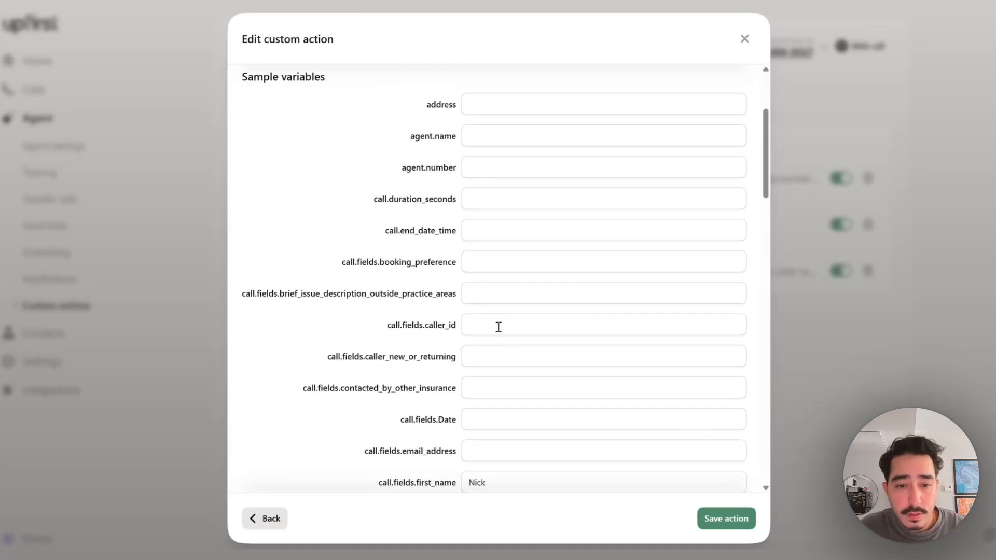
pyautogui.scroll(-3, 498, 327)
pyautogui.click(477, 285)
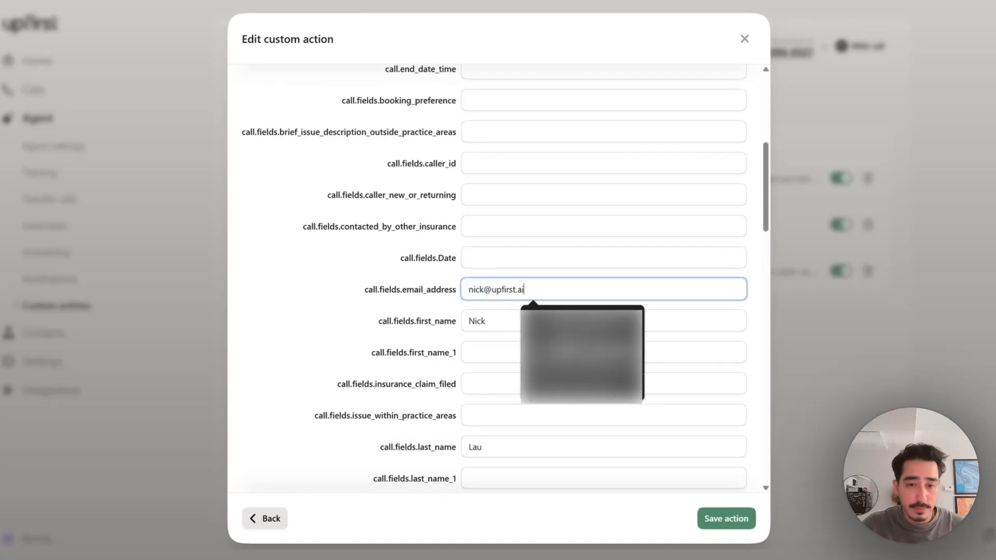
pyautogui.click(360, 294)
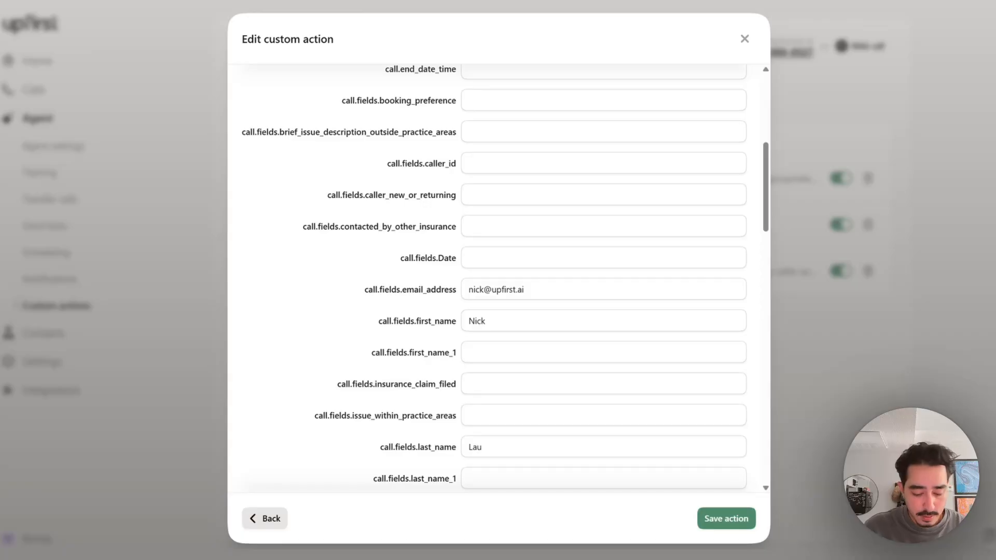
# Set the sample call summary to 'Test summary'.
pyautogui.scroll(-3, 598, 419)
pyautogui.scroll(-6, 460, 382)
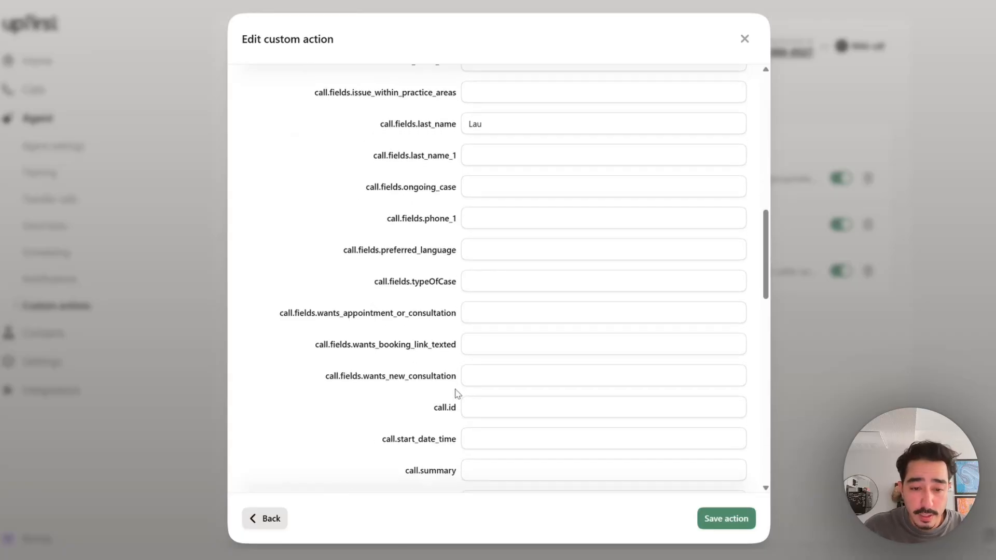
pyautogui.click(485, 308)
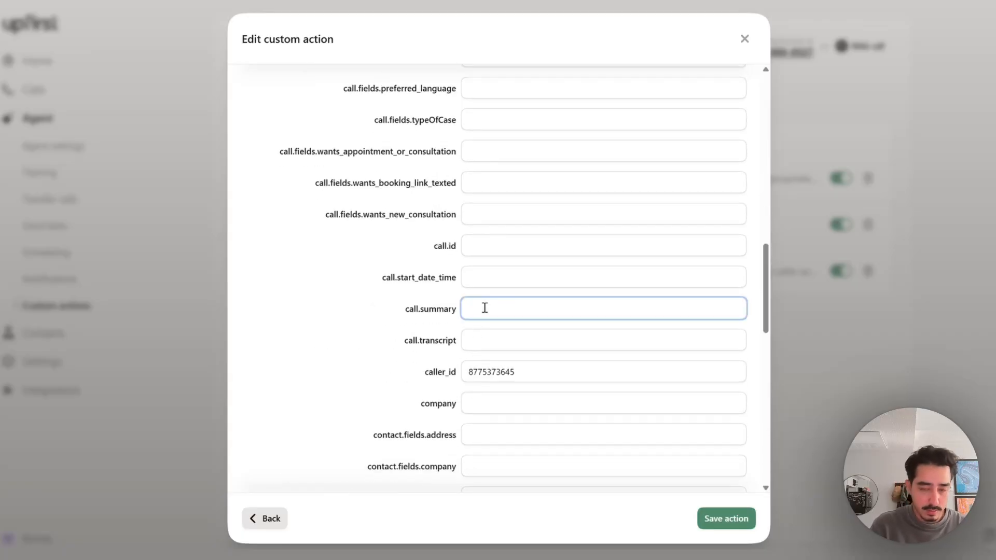
pyautogui.write('Test summary')
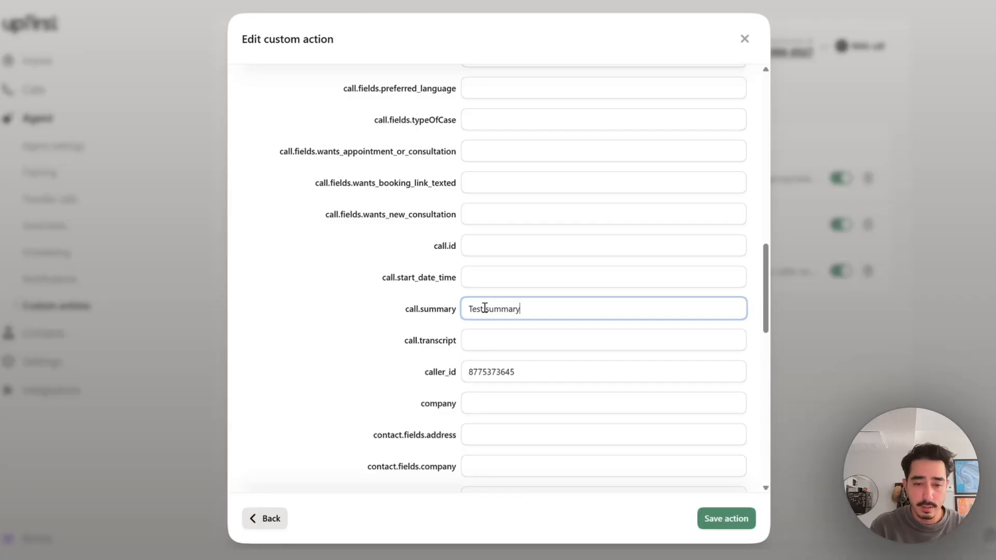
pyautogui.click(403, 327)
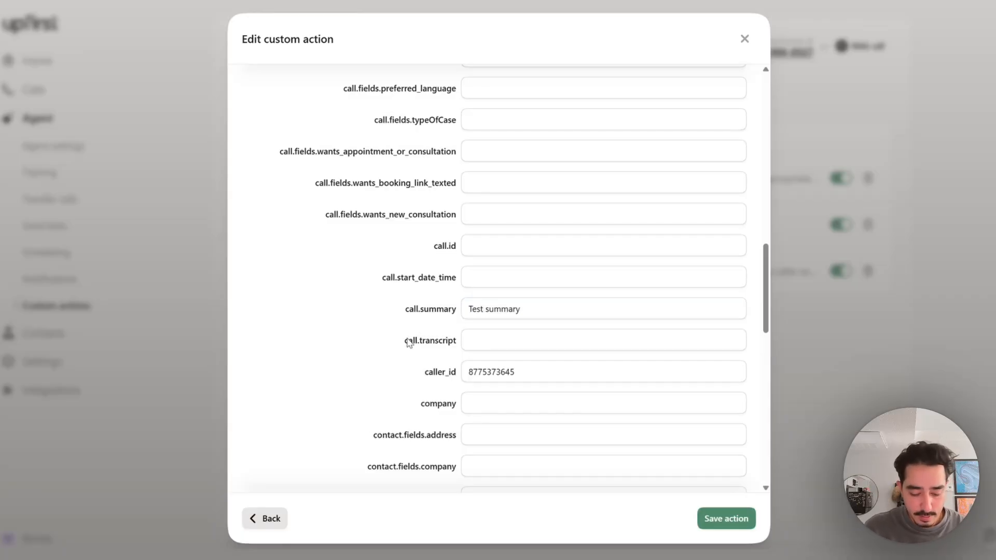
pyautogui.scroll(-3, 585, 338)
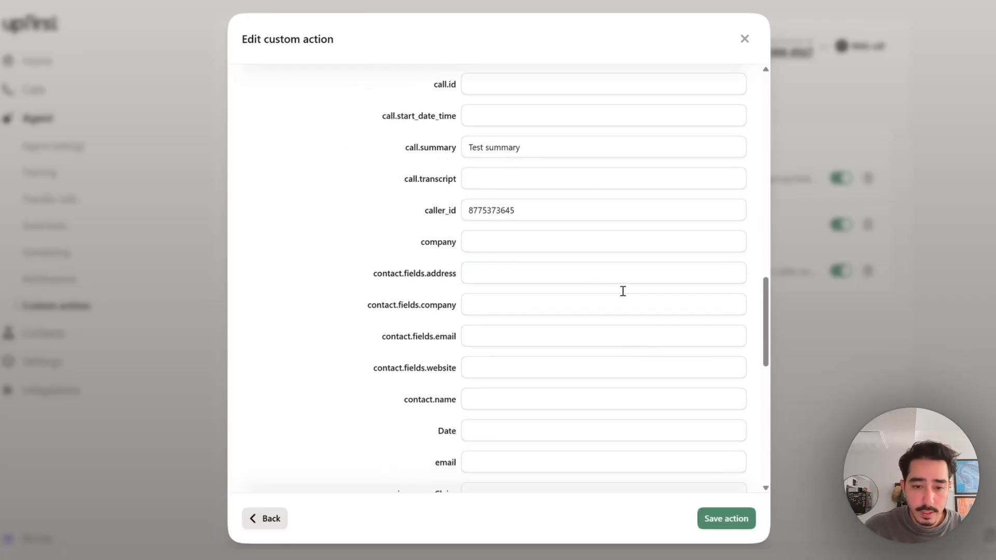
pyautogui.scroll(-6, 569, 251)
# Run the test, confirm the SUCCESS 201 response from Clio Grow, and save the action.
pyautogui.scroll(-3, 555, 186)
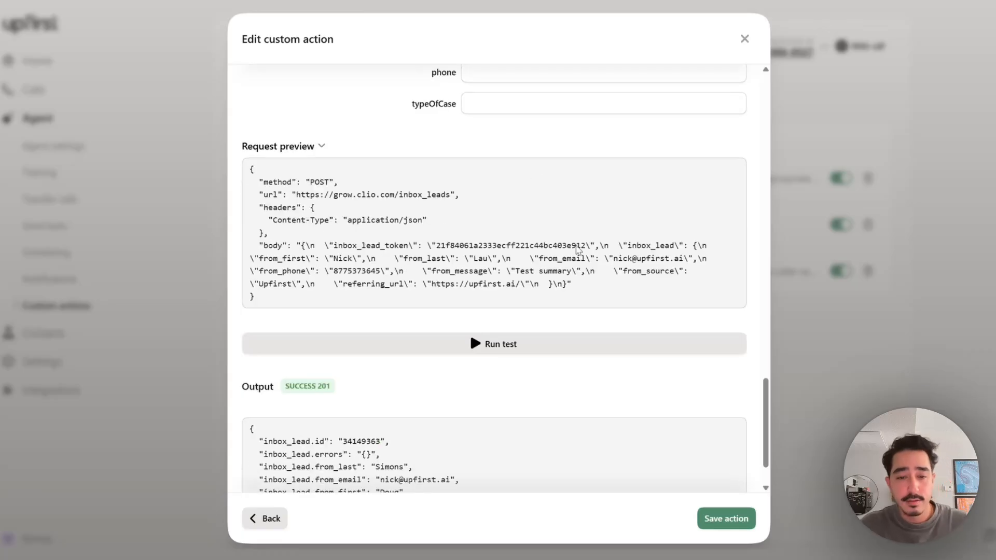
pyautogui.click(495, 345)
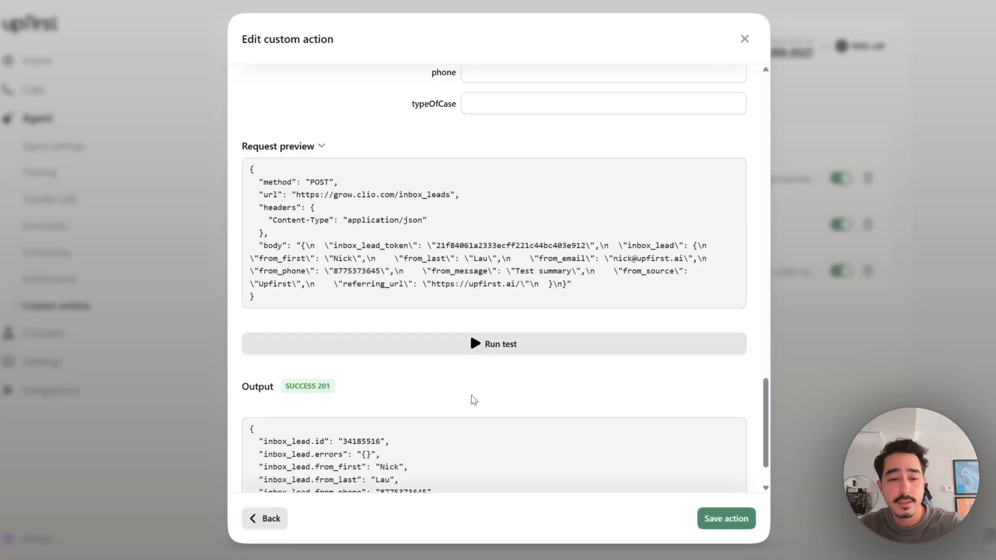
pyautogui.scroll(-1, 511, 384)
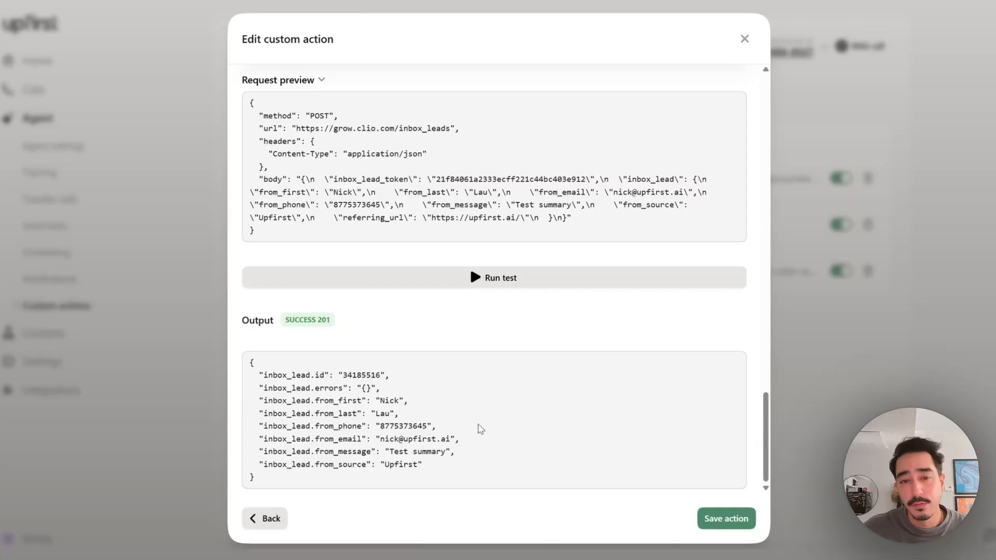
pyautogui.scroll(12, 480, 429)
pyautogui.scroll(-12, 402, 296)
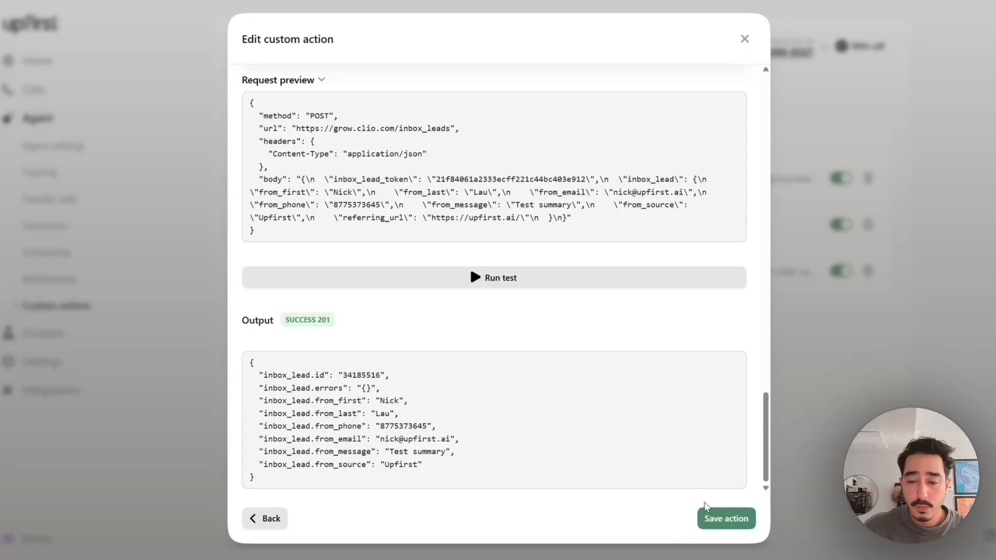
pyautogui.click(722, 521)
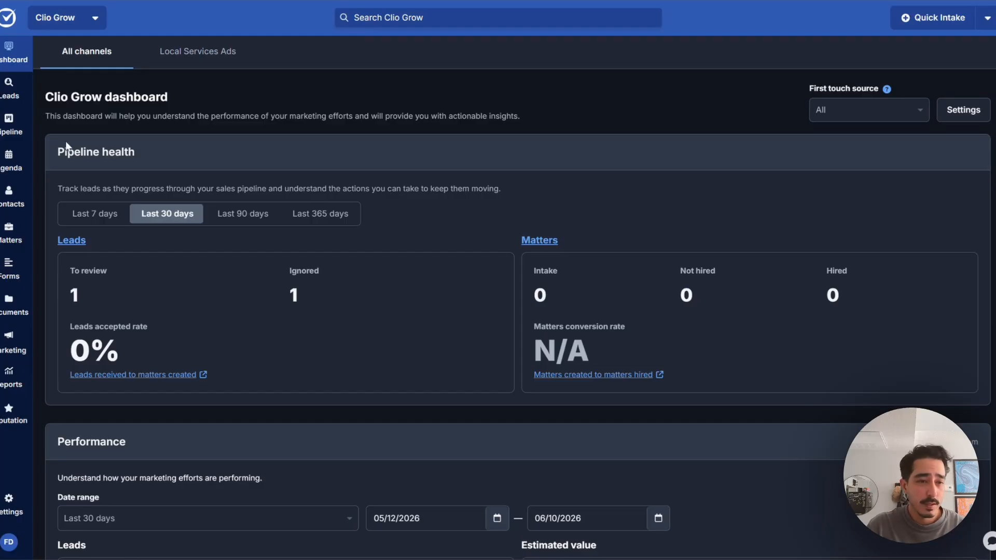
# Confirm the test lead on Clio Grow's Leads page, then view Upfirst's help chat Messages.
pyautogui.click(2, 93)
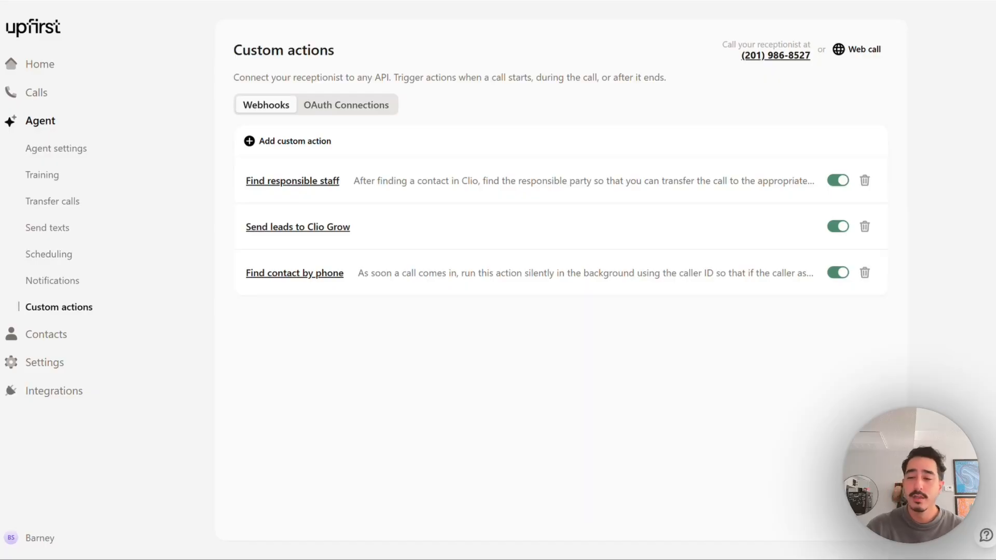
pyautogui.click(986, 539)
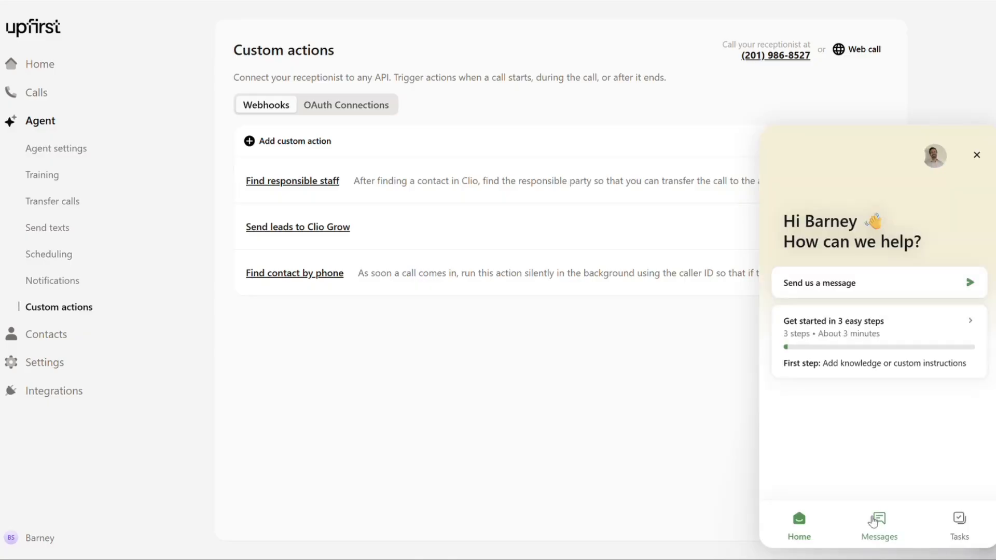
pyautogui.click(892, 534)
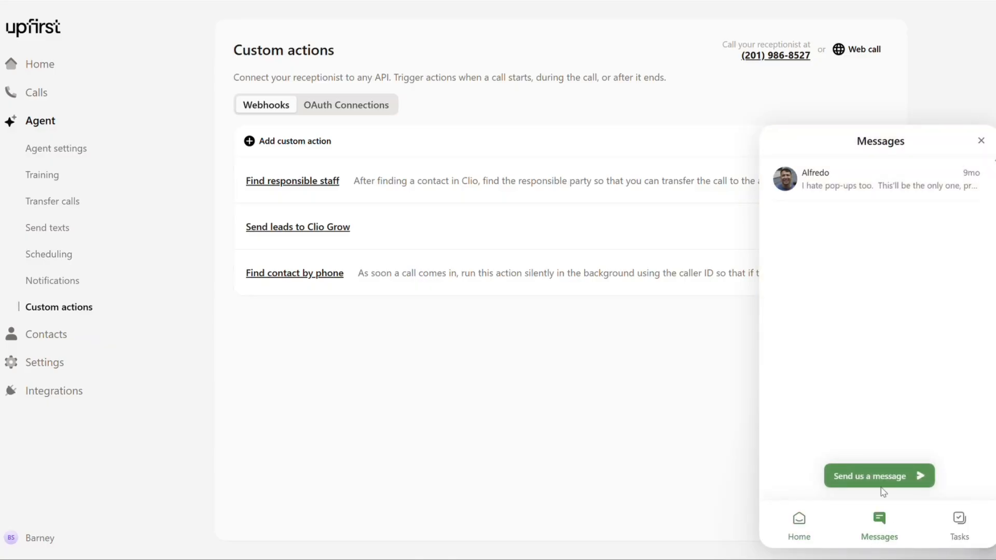